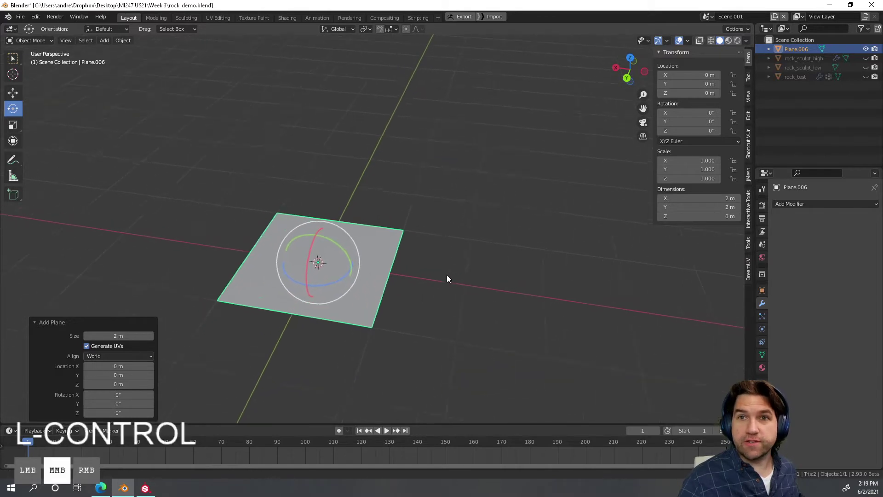
Step: Switch to the Sculpting workspace and turn on the wireframe overlay for the plane
shift+middle_drag(445, 284, 480, 264)
shift+middle_drag(472, 352, 516, 366)
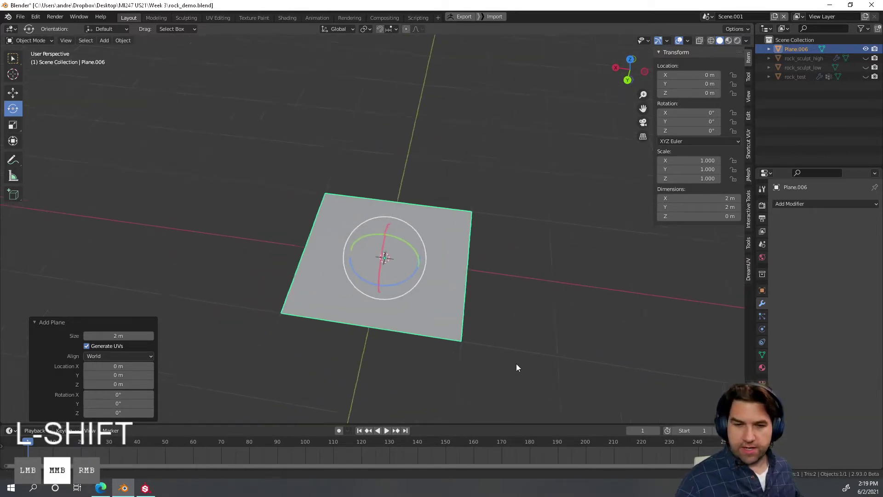
click(187, 18)
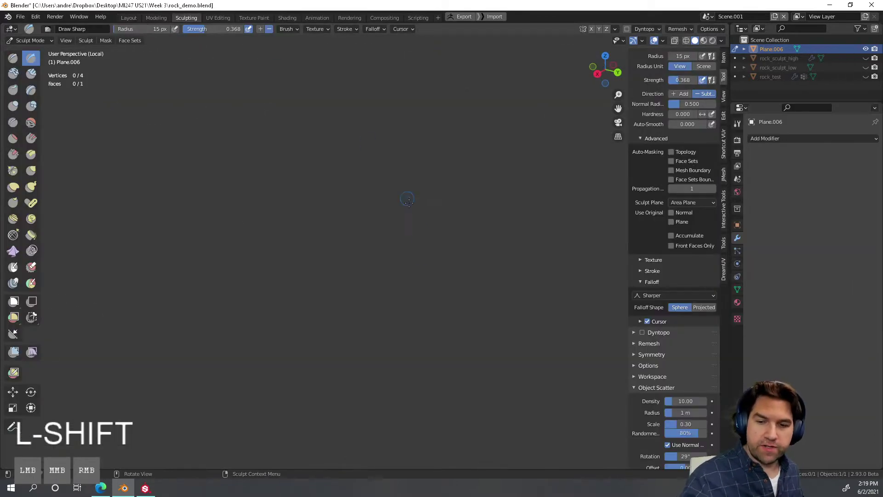
middle_drag(456, 295, 389, 328)
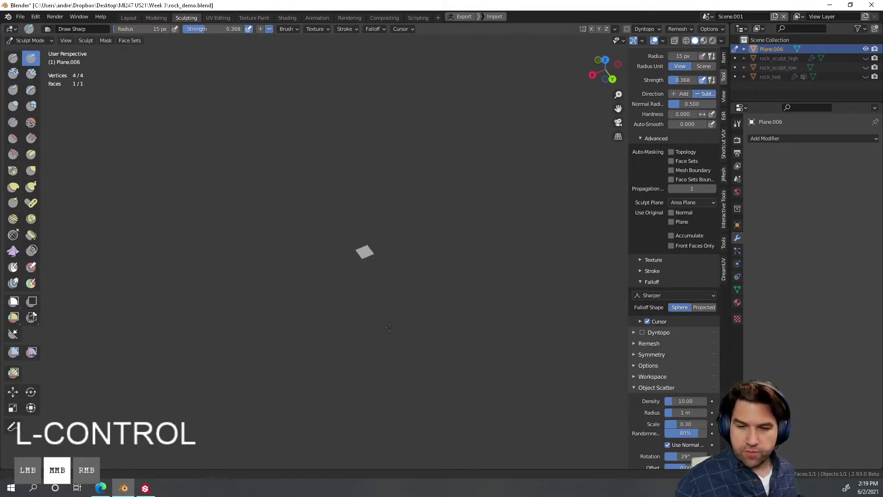
ctrl+middle_drag(399, 245, 398, 216)
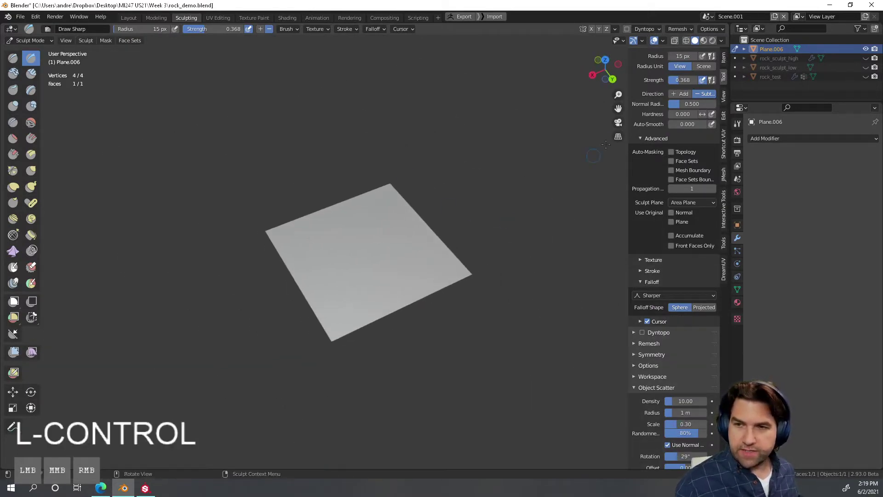
click(662, 41)
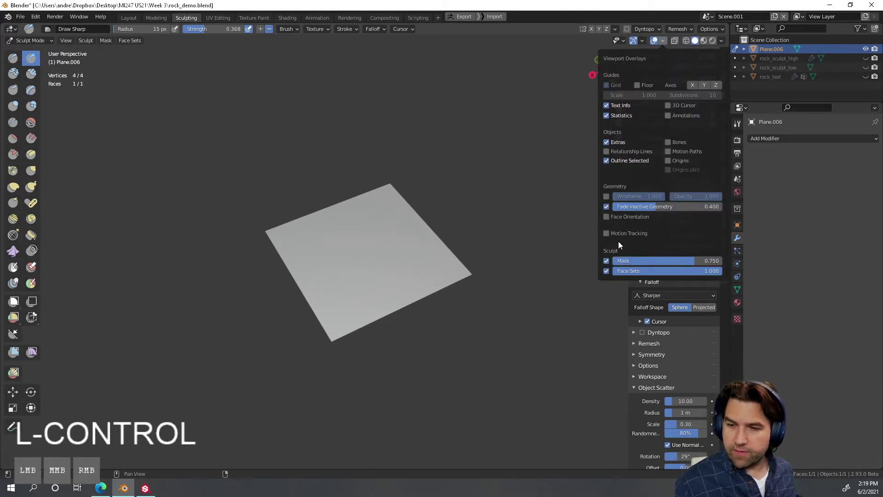
click(606, 197)
right_click(453, 332)
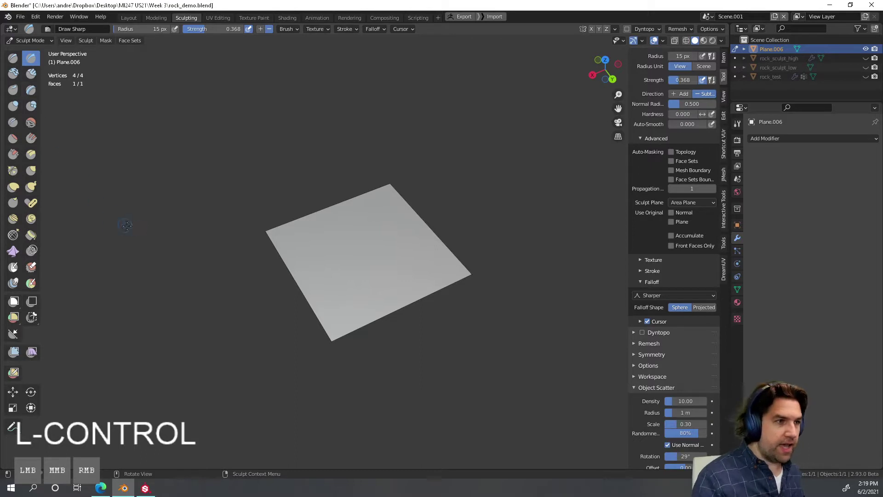
Step: Try to reshape the unsubdivided plane by pulling its corners with the Grab brush
key(g)
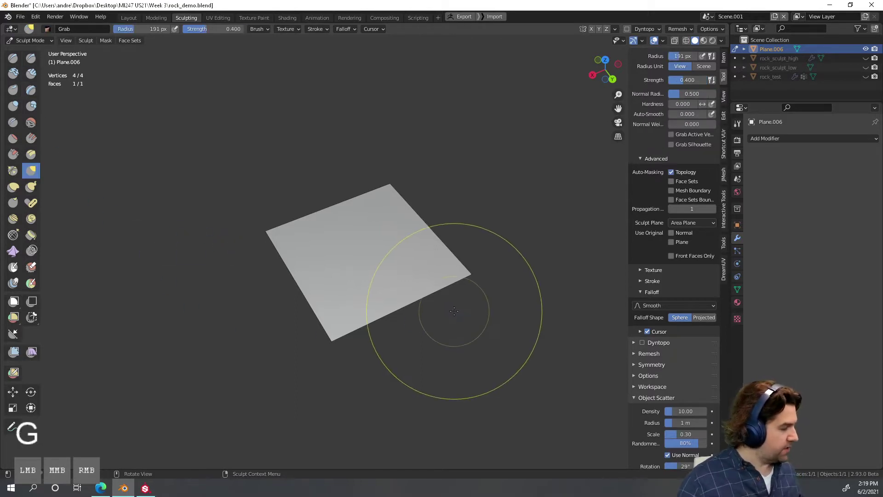
drag(440, 271, 455, 222)
drag(393, 193, 385, 248)
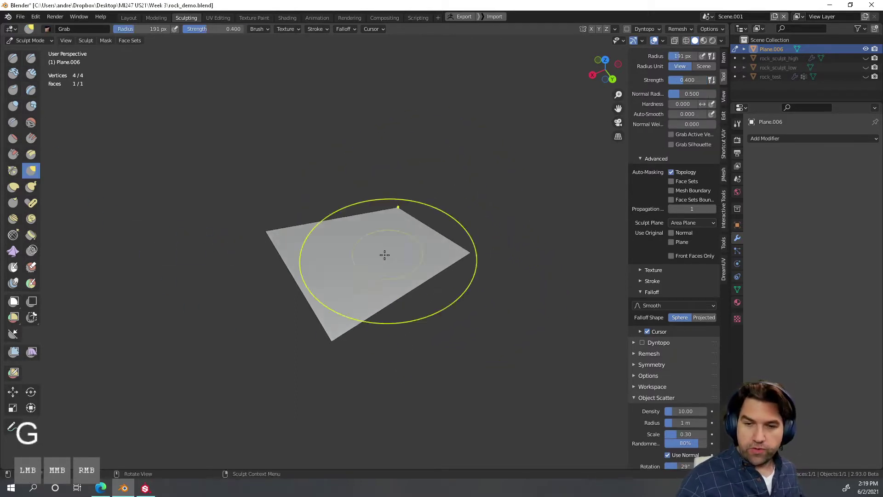
drag(295, 258, 285, 226)
drag(402, 203, 395, 147)
drag(343, 331, 343, 353)
middle_drag(397, 333, 317, 332)
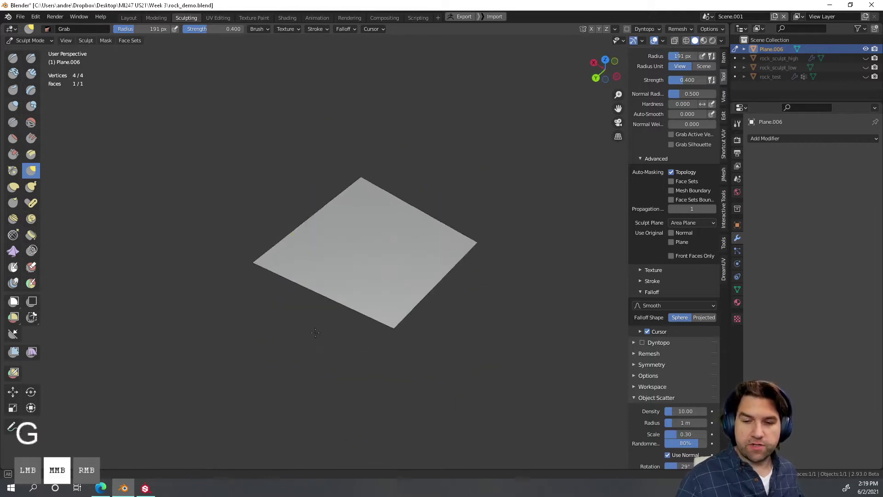
drag(276, 282, 281, 272)
middle_drag(400, 276, 469, 298)
Step: Undo the Grab brush strokes made on the plane's corners
key(ctrl+z)
key(ctrl+z)
key(ctrl+z)
key(ctrl+z)
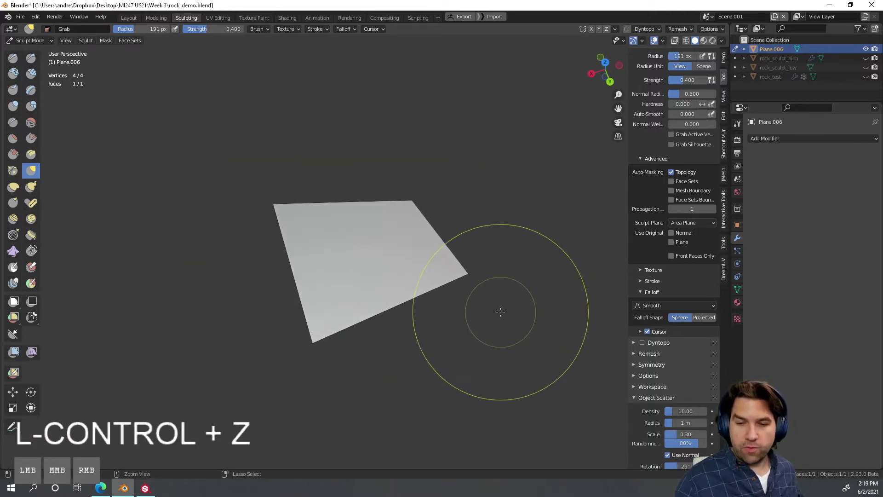
middle_drag(498, 309, 478, 322)
key(ctrl+z)
Step: Add a Subdivision Surface modifier to the plane with Optimal Display off, Simple type and viewport level 3
click(767, 137)
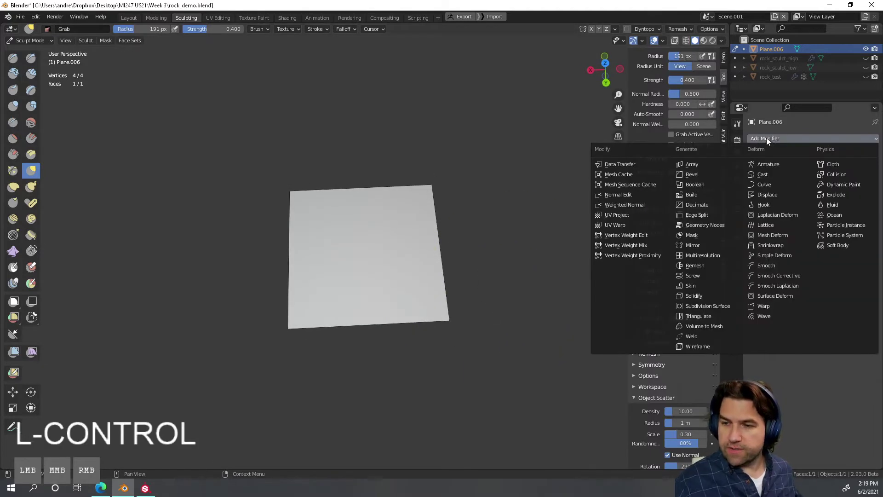
click(719, 306)
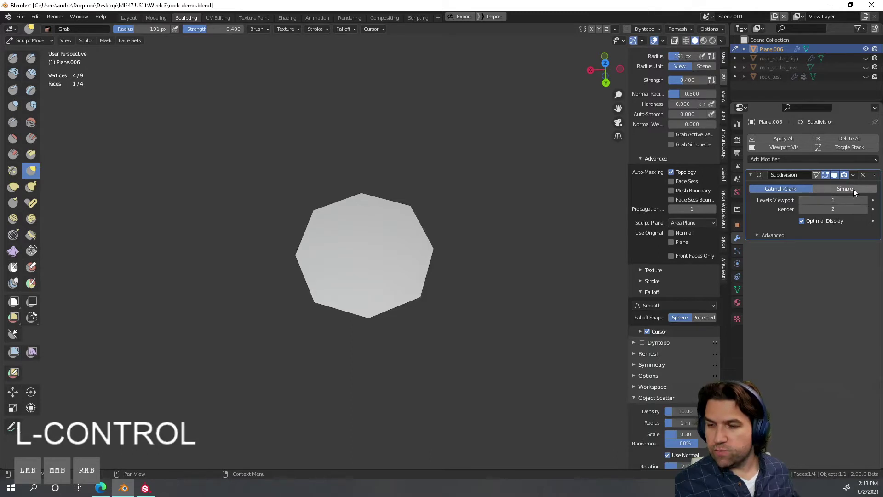
click(801, 221)
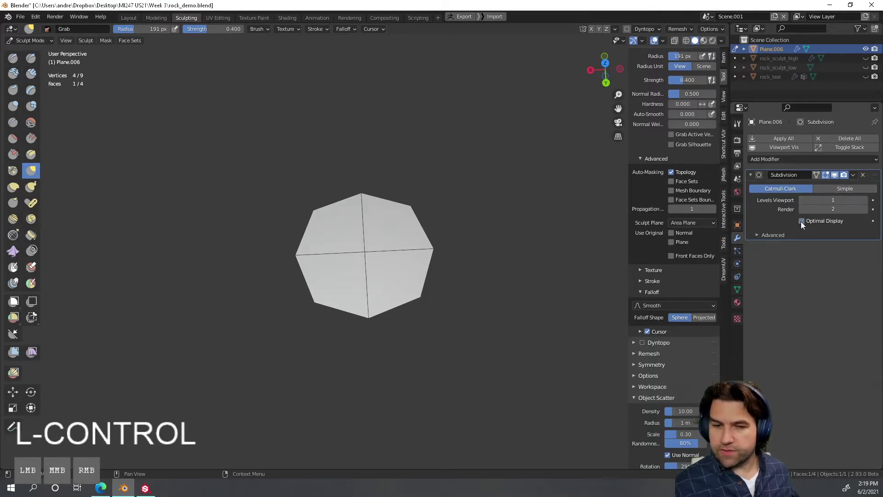
click(842, 189)
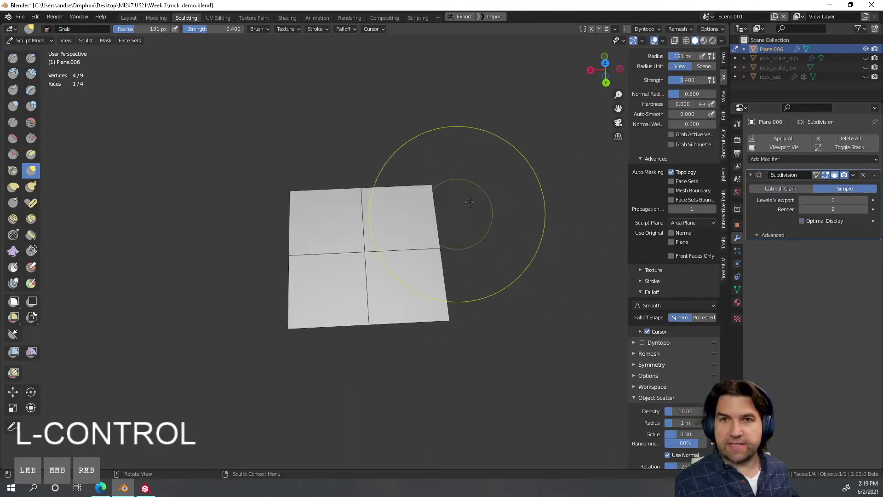
click(866, 201)
click(865, 200)
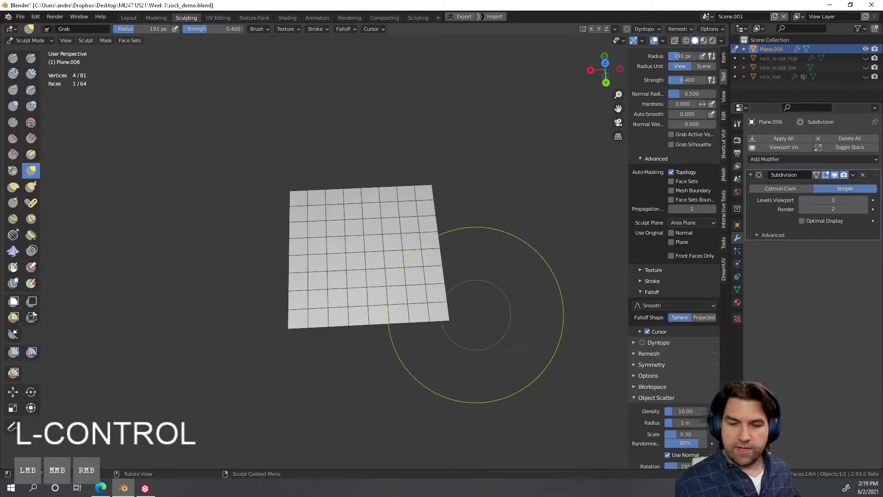
Step: Try to pull the plane's corner with the Grab brush while the modifier is active, and undo it
middle_drag(457, 322, 456, 266)
mouse_move(452, 289)
mouse_down()
mouse_move(443, 222)
mouse_move(442, 270)
mouse_up()
key(ctrl+z)
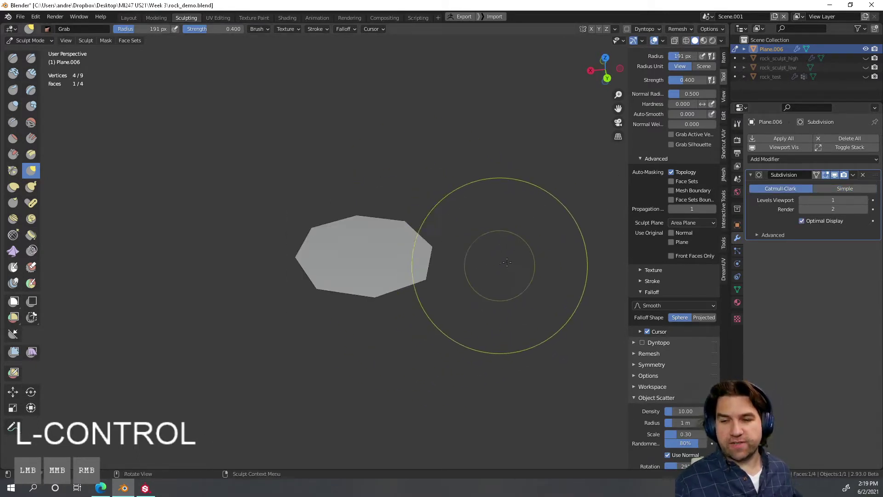
Step: Set the Subdivision modifier to Simple at viewport level 2 without Optimal Display, and remove it from the plane
click(851, 189)
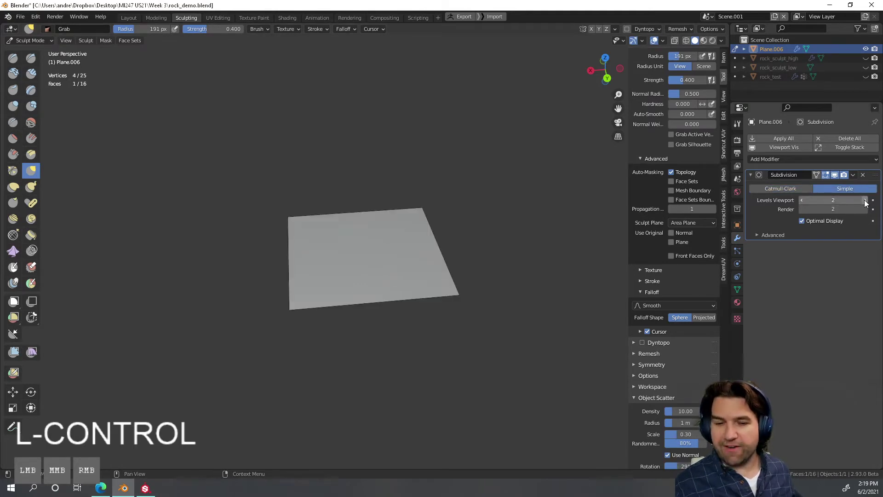
click(802, 220)
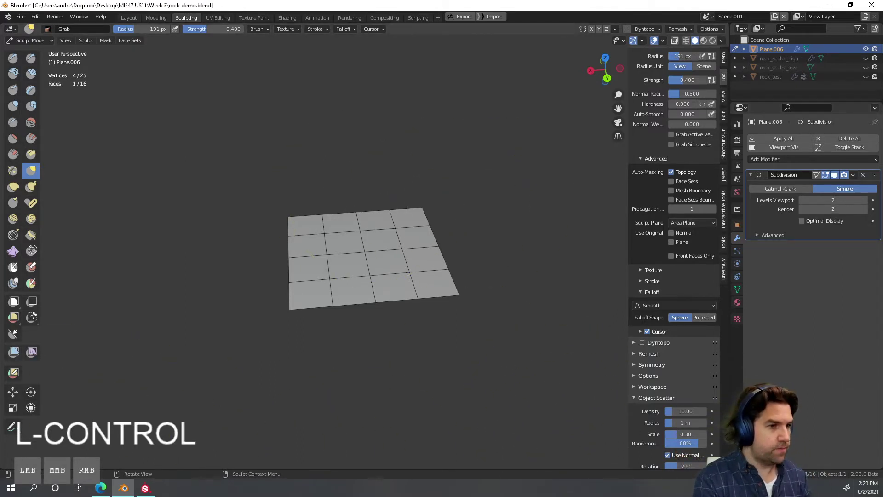
right_click(473, 325)
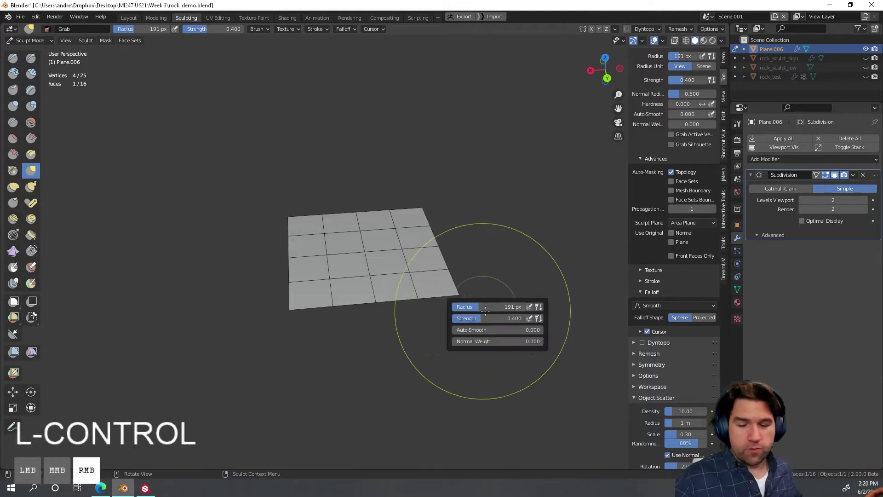
click(862, 176)
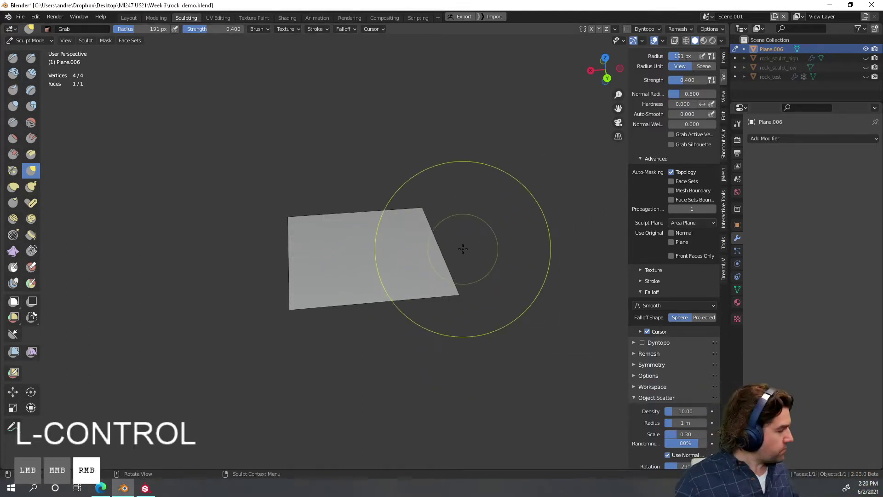
Step: Subdivide the plane's mesh in Edit Mode with 100 cuts and return to Sculpt Mode
key(Tab)
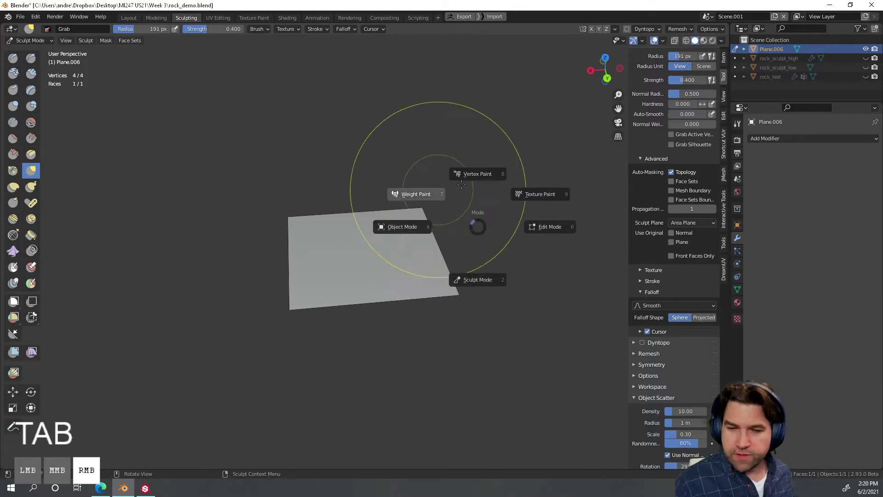
click(551, 227)
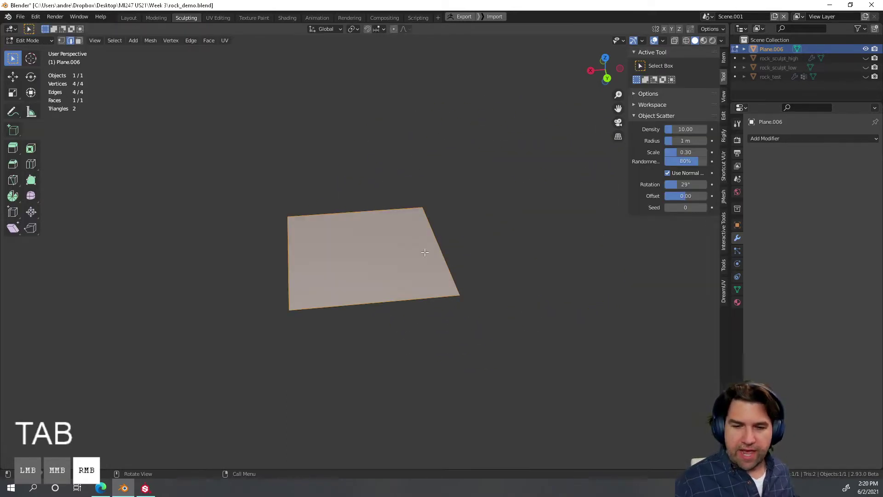
right_click(384, 257)
click(362, 202)
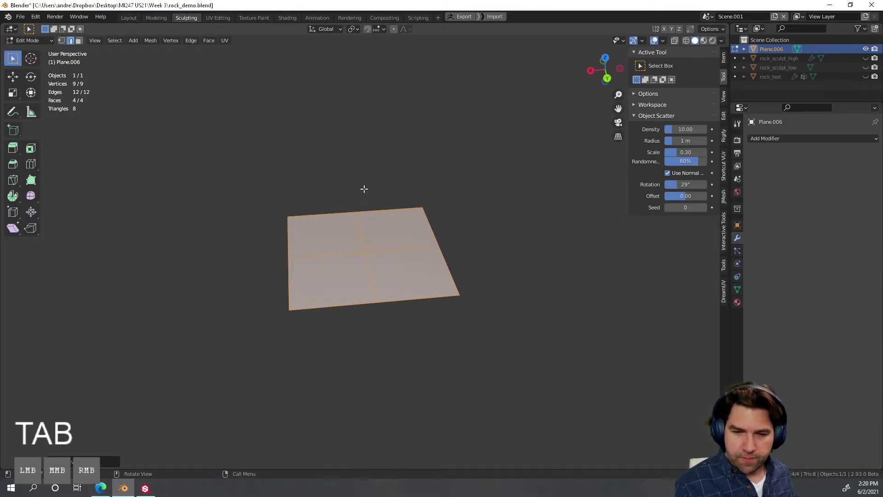
click(104, 461)
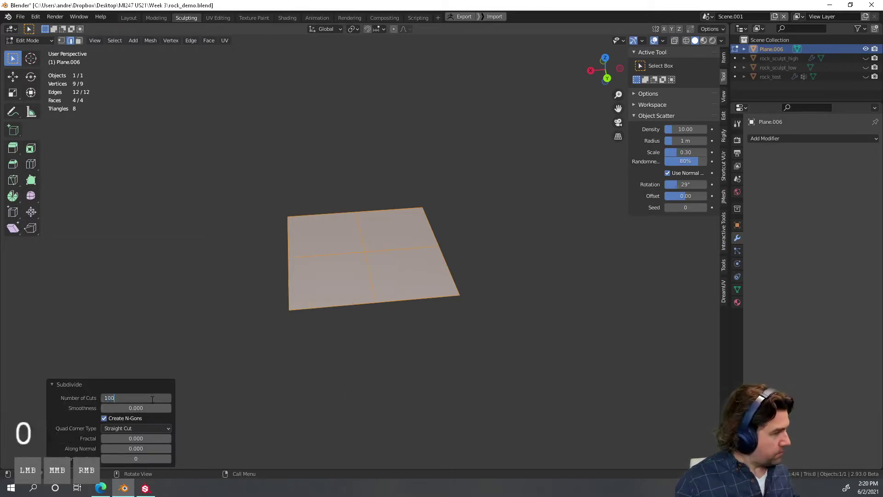
click(152, 399)
text(100)
key(Return)
click(518, 317)
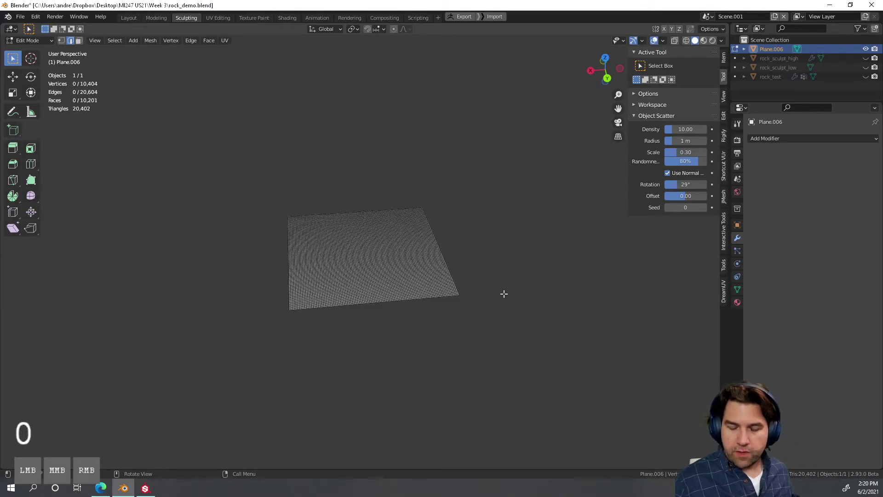
key(ctrl+Tab)
click(458, 302)
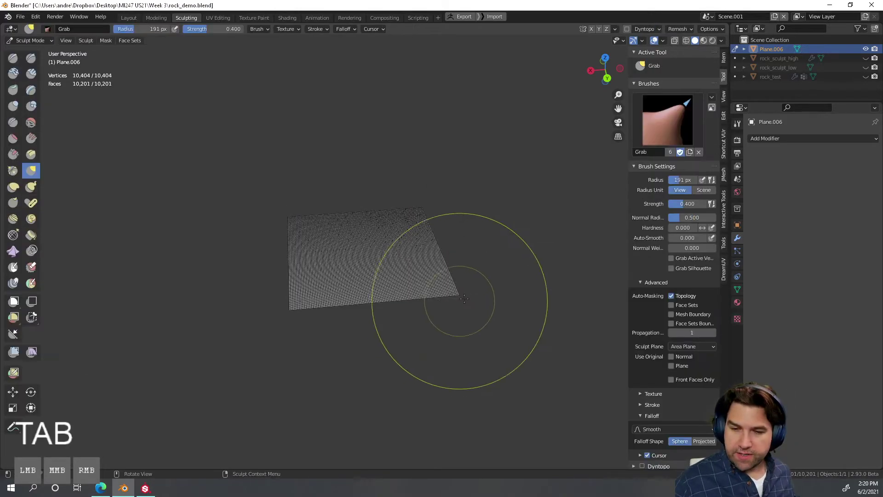
Step: Try to pull the subdivided plane's front corner with the Grab brush, and undo the stroke
middle_drag(468, 291, 462, 347)
mouse_move(462, 346)
ctrl+middle_down()
mouse_move(458, 262)
mouse_move(452, 318)
ctrl+middle_up()
mouse_move(452, 318)
mouse_down()
mouse_move(446, 290)
mouse_move(467, 322)
mouse_up()
key(ctrl+z)
Step: Sculpt a raised horseshoe-shaped ridge on the subdivided plane with the Draw brush, undoing the first trial stroke
mouse_move(473, 336)
ctrl+middle_down()
mouse_move(471, 370)
mouse_move(451, 244)
mouse_move(434, 269)
ctrl+middle_up()
click(31, 74)
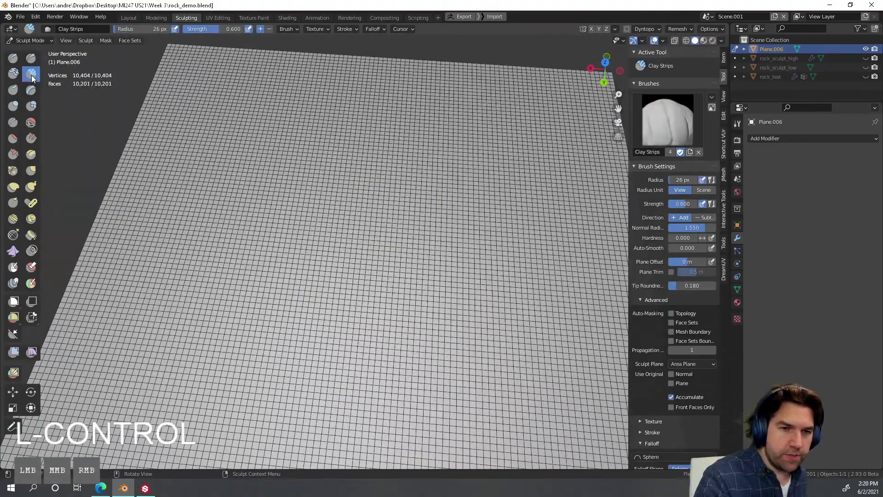
click(18, 75)
click(19, 64)
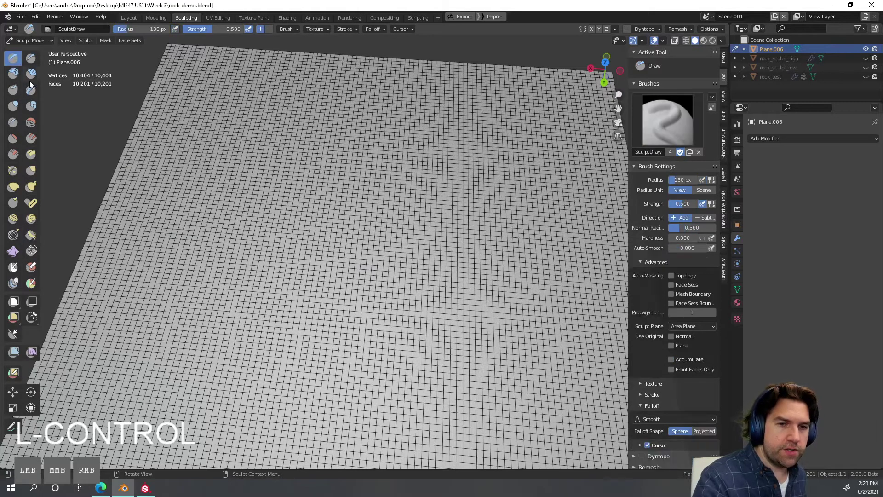
mouse_move(198, 288)
mouse_down()
mouse_move(191, 321)
mouse_move(294, 183)
mouse_move(433, 199)
mouse_move(437, 309)
mouse_move(374, 394)
mouse_move(431, 202)
mouse_move(223, 325)
mouse_move(216, 237)
mouse_move(449, 194)
mouse_move(392, 345)
mouse_move(331, 132)
mouse_move(208, 335)
mouse_move(427, 152)
mouse_move(345, 349)
mouse_up()
key(ctrl+z)
mouse_move(345, 349)
middle_down()
mouse_move(427, 296)
mouse_move(438, 309)
middle_up()
click(663, 41)
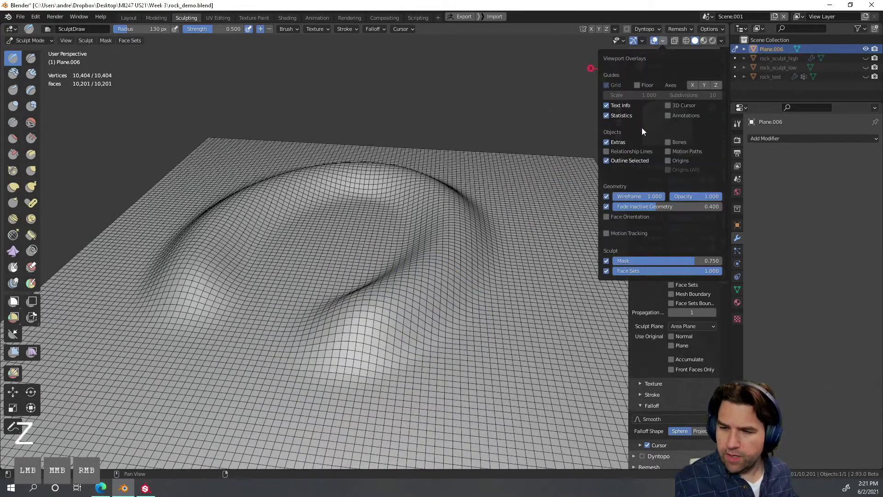
mouse_move(361, 342)
mouse_down()
mouse_move(365, 329)
mouse_move(315, 177)
mouse_move(191, 324)
mouse_up()
Step: Switch to Edit Mode and display the vertex normals across the sculpted mesh
click(661, 41)
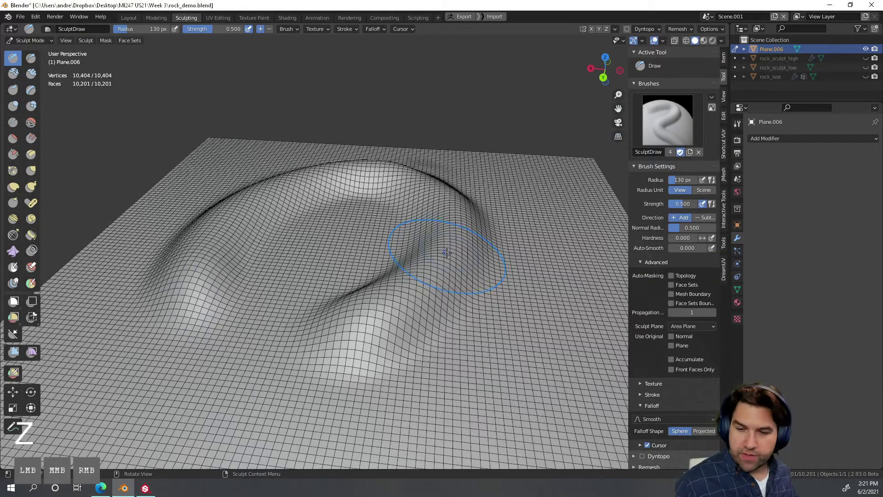
key(Tab)
click(518, 253)
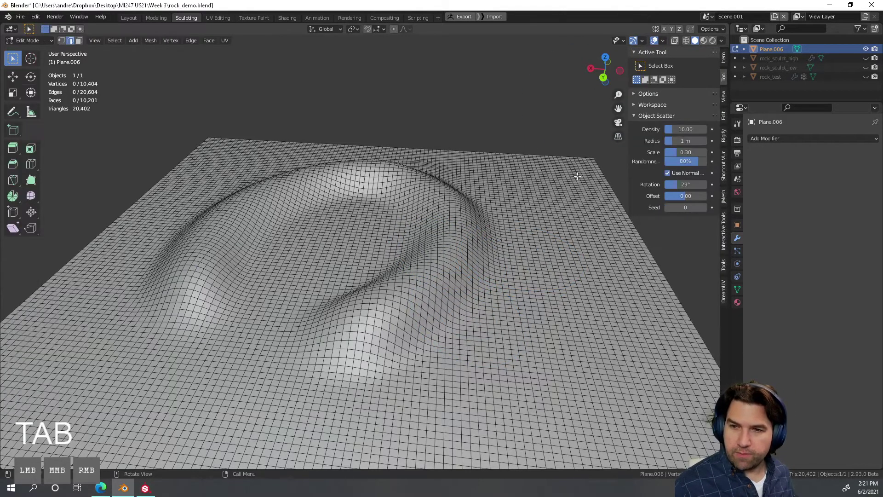
click(662, 41)
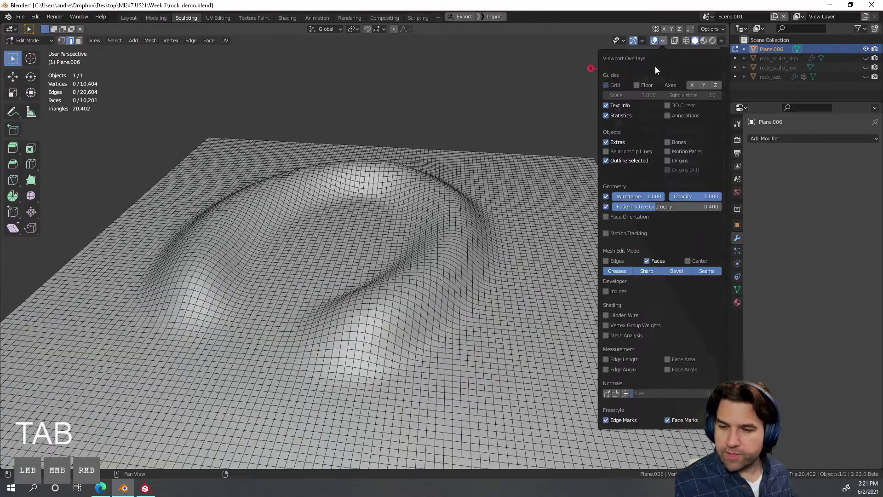
click(607, 394)
middle_drag(439, 314, 388, 314)
Step: Hide the vertex normals and switch back to Sculpt Mode
click(662, 41)
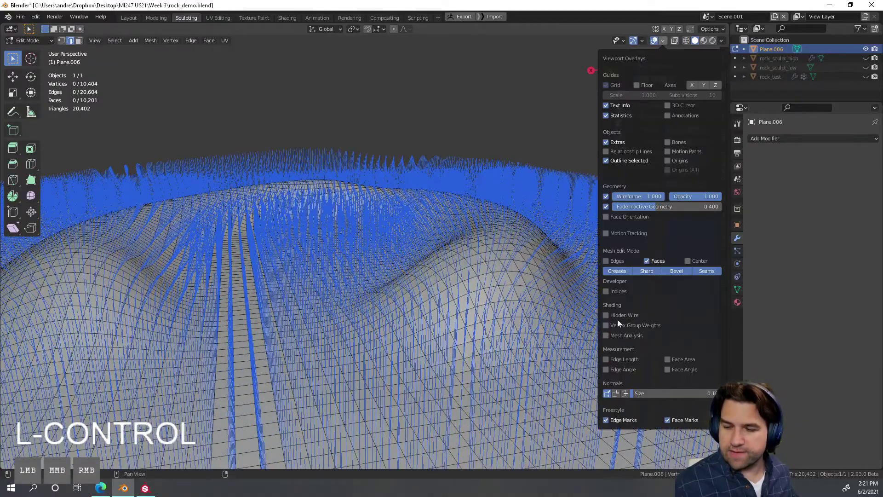
click(605, 394)
ctrl+middle_drag(590, 337, 431, 422)
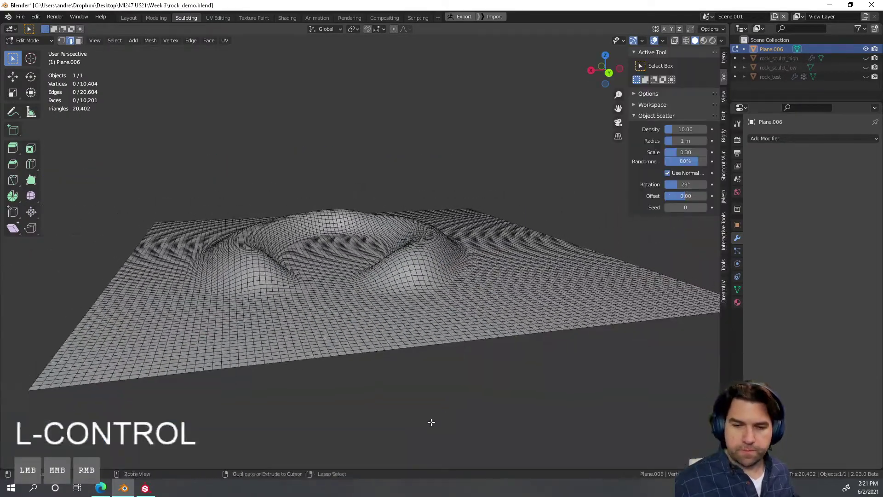
middle_drag(465, 206, 481, 258)
key(ctrl+Tab)
click(489, 316)
mouse_move(488, 316)
middle_down()
mouse_move(452, 319)
mouse_move(445, 288)
middle_up()
mouse_move(395, 324)
mouse_down()
mouse_move(412, 206)
mouse_move(245, 289)
mouse_move(344, 178)
mouse_move(405, 319)
mouse_up()
middle_drag(405, 319, 410, 344)
mouse_move(411, 341)
middle_down()
mouse_move(428, 363)
mouse_move(398, 306)
mouse_move(416, 313)
middle_up()
mouse_move(418, 315)
middle_down()
mouse_move(434, 322)
mouse_move(439, 347)
middle_up()
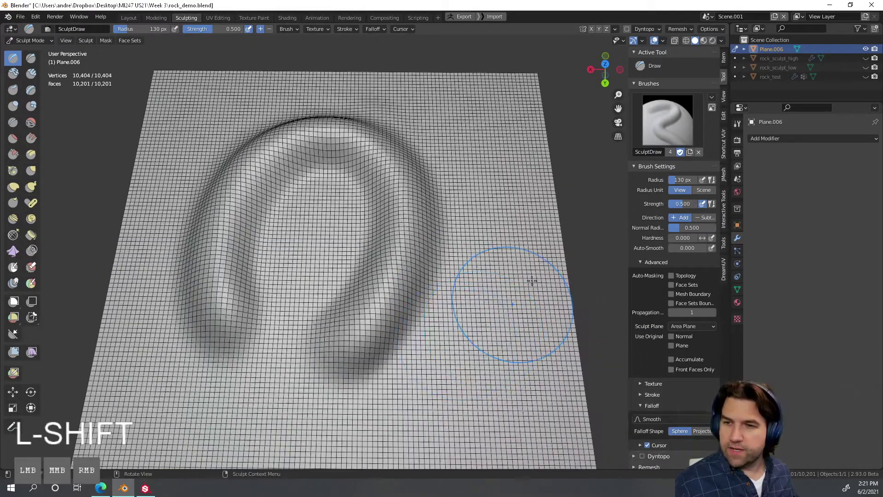
Step: Hide the wireframe overlay and carve a trial stroke around the horseshoe ridge with the inverted Draw brush
click(662, 40)
click(606, 196)
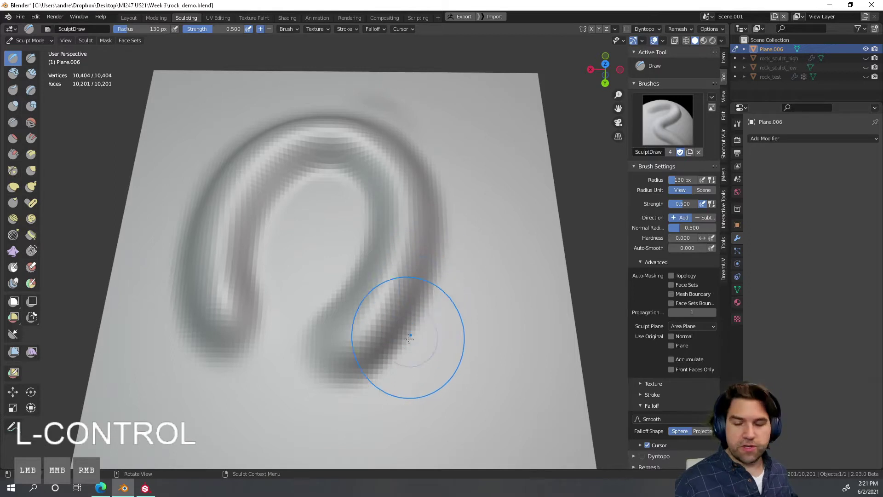
mouse_move(375, 381)
ctrl+mouse_down()
mouse_move(452, 258)
mouse_move(416, 126)
mouse_move(386, 377)
mouse_move(446, 221)
mouse_move(294, 111)
mouse_move(191, 325)
mouse_move(203, 340)
ctrl+mouse_up()
mouse_move(456, 371)
middle_down()
mouse_move(388, 321)
mouse_move(421, 300)
mouse_move(471, 343)
middle_up()
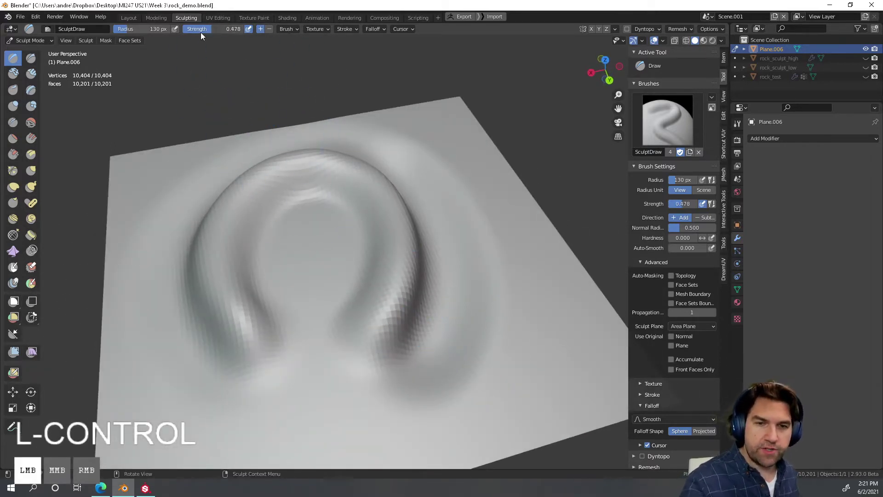
Step: Raise the Draw brush strength to 1.000, test it beside the horseshoe ridge, and undo the stroke
drag(201, 33, 211, 29)
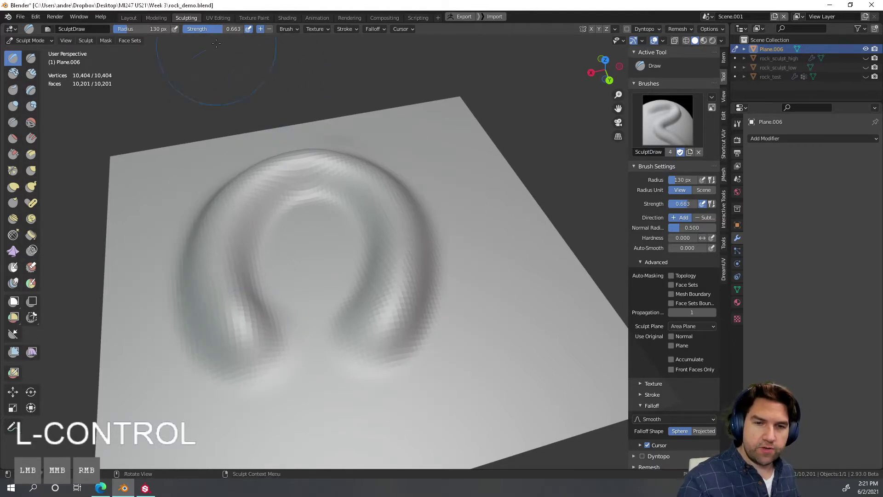
drag(169, 21, 283, 19)
mouse_move(442, 138)
mouse_down()
mouse_move(486, 310)
mouse_move(484, 210)
mouse_up()
key(ctrl+z)
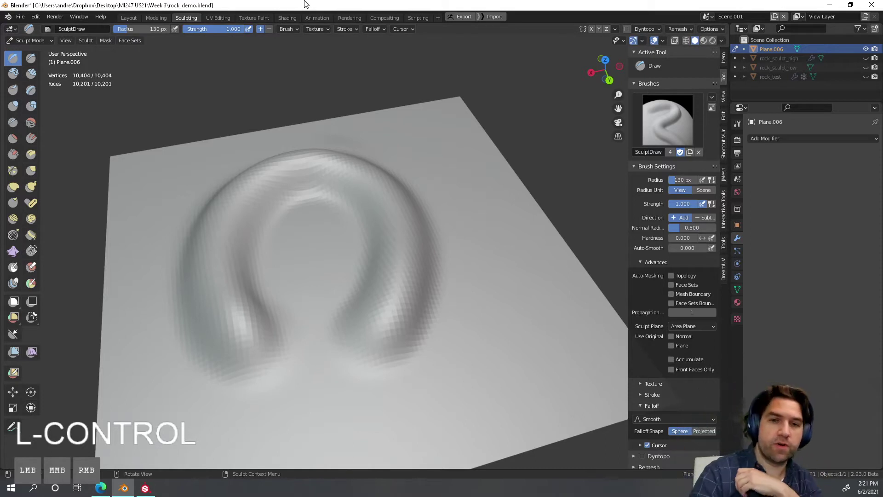
Step: Try heavy full-strength Draw strokes over the horseshoe and the surrounding plane, and undo them all
mouse_move(424, 134)
mouse_down()
mouse_move(479, 335)
mouse_move(465, 364)
mouse_up()
mouse_move(253, 391)
mouse_down()
mouse_move(188, 207)
mouse_move(313, 321)
mouse_move(388, 345)
mouse_up()
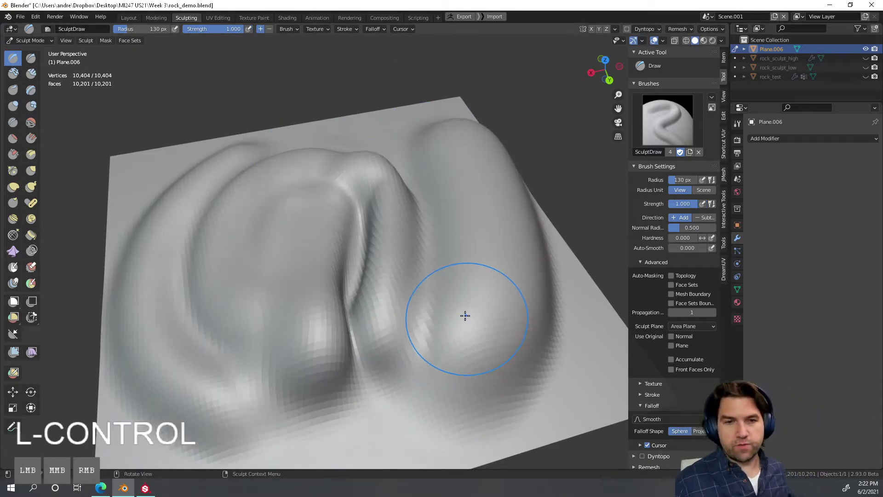
key(super+x)
key(ctrl+z)
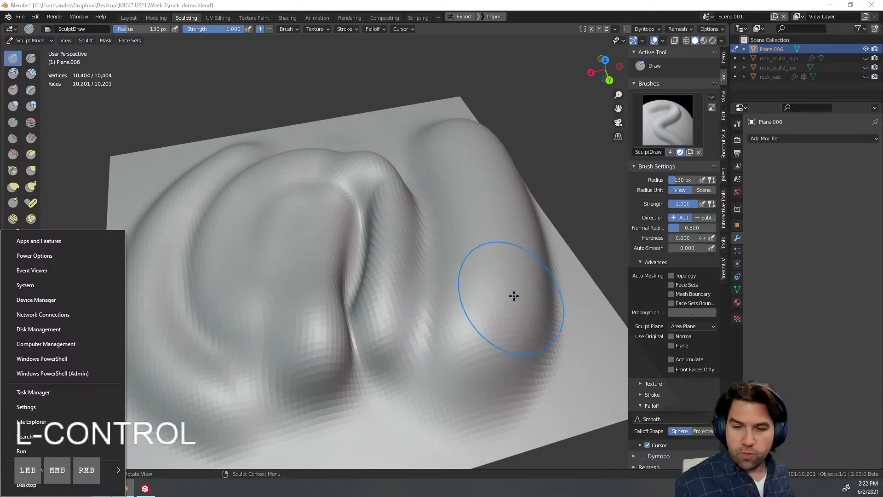
key(ctrl+z)
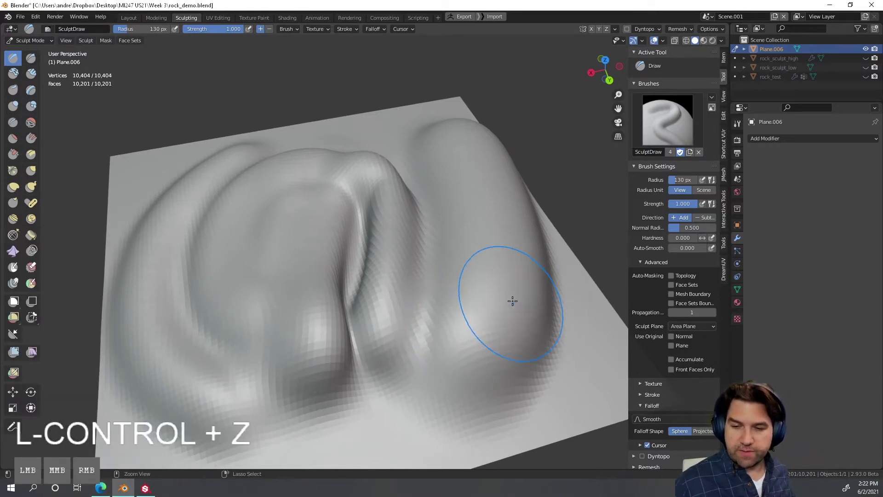
key(ctrl+z)
key(ctrl+z)
key(ctrl+z)
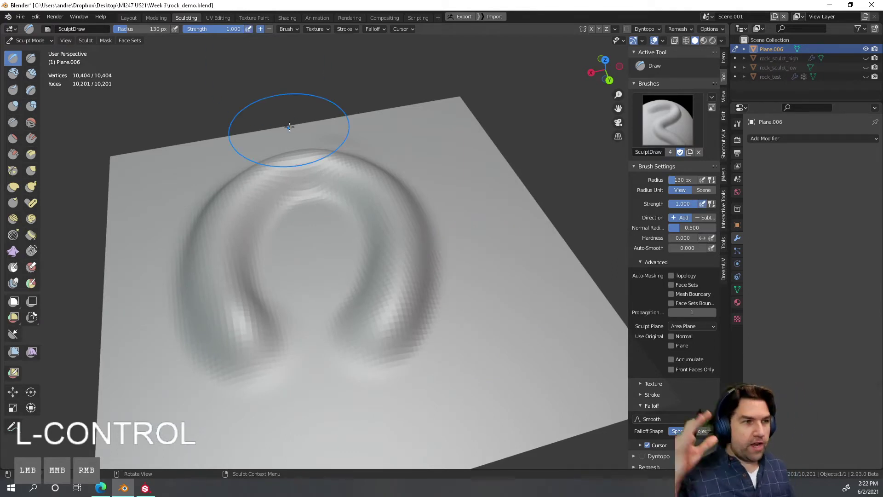
Step: Sculpt over the horseshoe ridge and raise a mound beside it at full strength, undoing the excess strokes
mouse_move(289, 127)
mouse_down()
mouse_move(217, 207)
mouse_move(400, 325)
mouse_up()
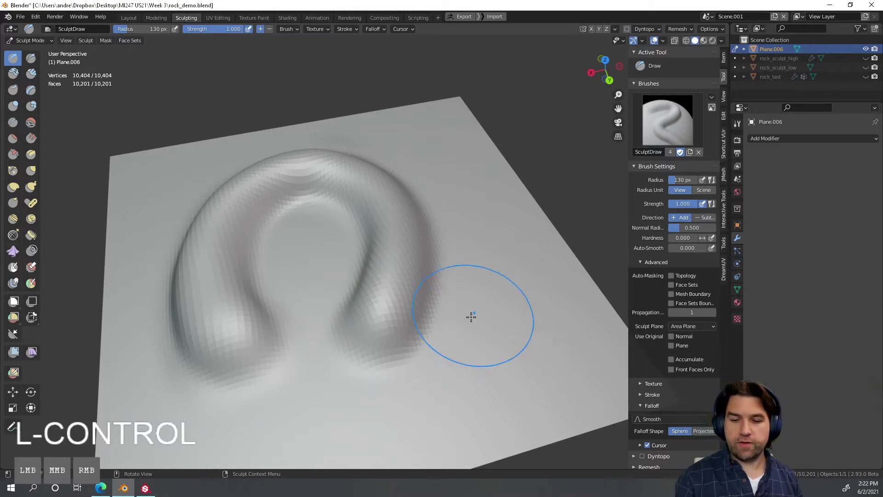
mouse_move(469, 315)
mouse_down()
mouse_move(471, 211)
mouse_move(524, 294)
mouse_move(483, 173)
mouse_move(450, 177)
mouse_up()
mouse_move(390, 256)
mouse_down()
mouse_move(466, 227)
mouse_move(458, 334)
mouse_up()
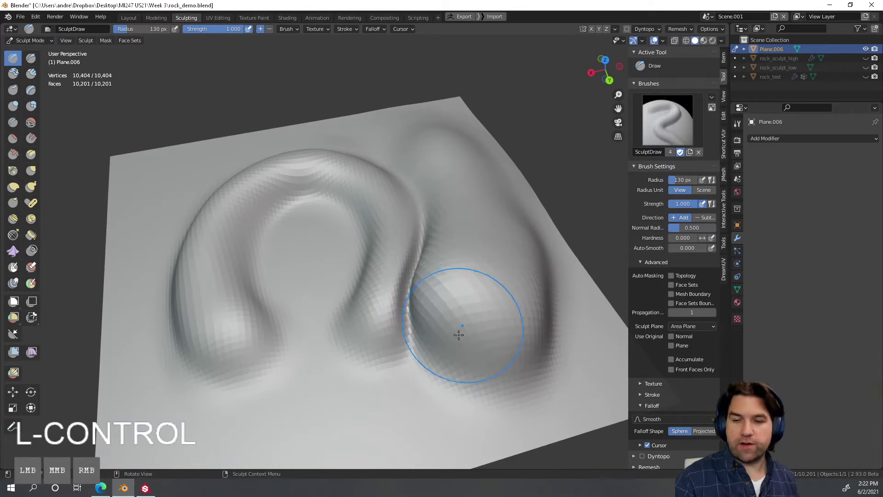
key(ctrl+z)
key(ctrl+z)
key(ctrl+z)
key(ctrl+z)
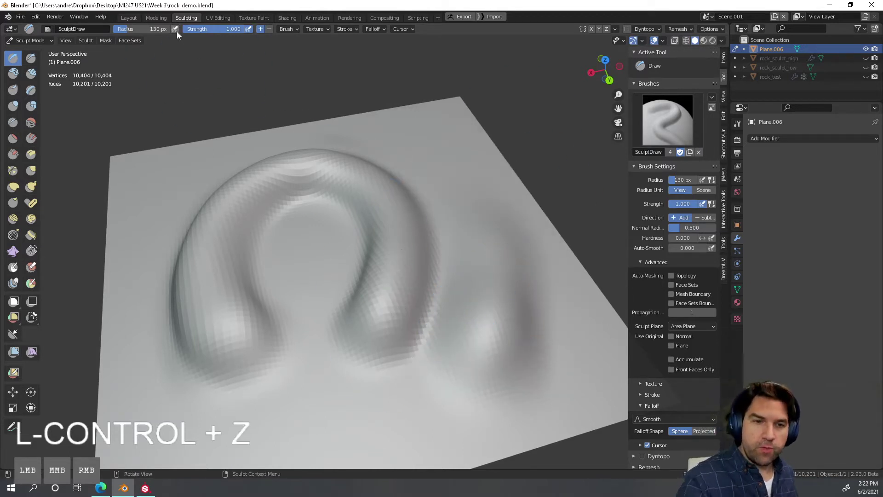
Step: Test Draw strokes with pressure-controlled radius, leaving a thin streak in front of the horseshoe and undoing the other trials
key(z)
mouse_move(470, 186)
mouse_down()
mouse_move(485, 238)
mouse_move(438, 374)
mouse_move(399, 381)
mouse_move(429, 236)
mouse_move(424, 256)
mouse_up()
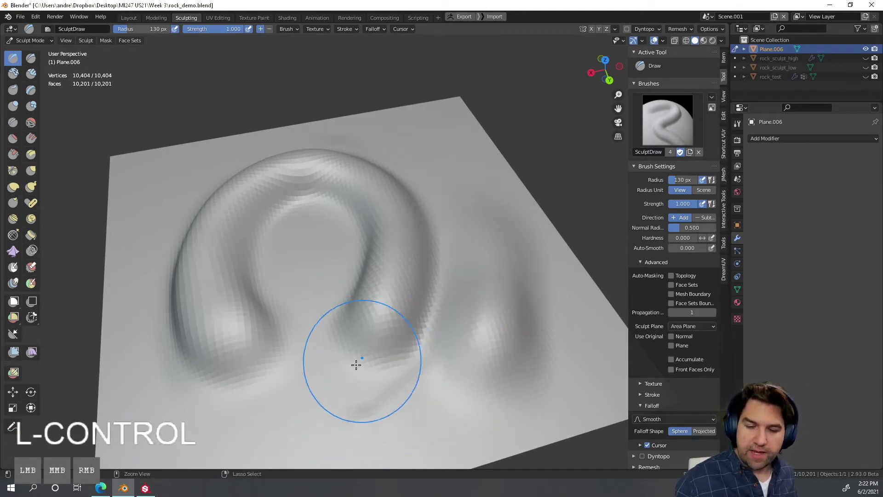
mouse_move(317, 410)
ctrl+mouse_down()
mouse_move(430, 332)
mouse_move(432, 258)
ctrl+mouse_up()
key(ctrl+z)
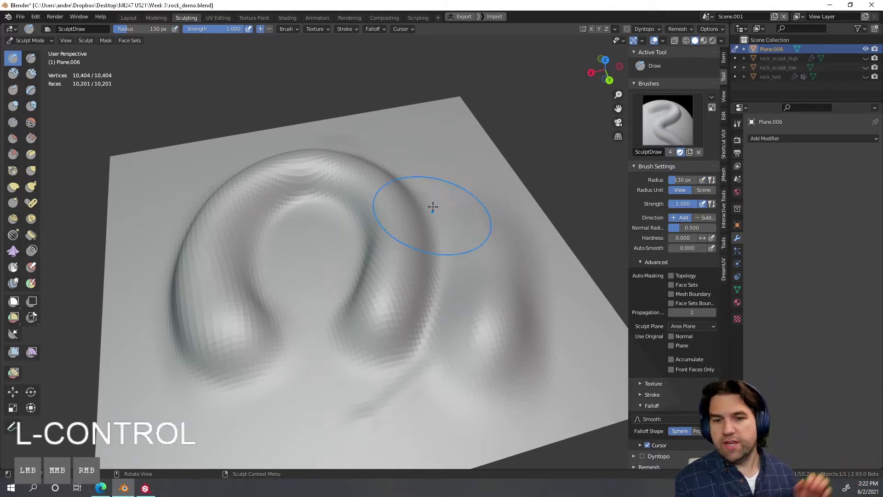
mouse_move(432, 203)
ctrl+mouse_down()
mouse_move(435, 371)
mouse_move(322, 216)
ctrl+mouse_up()
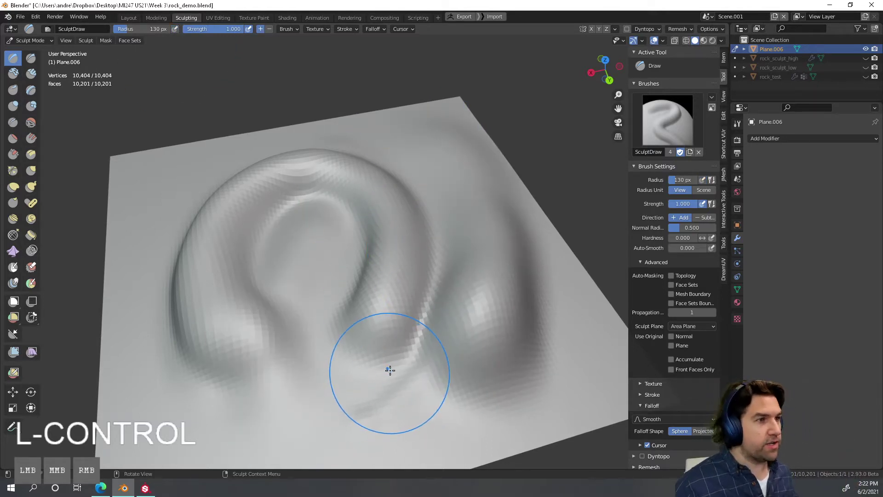
key(ctrl+z)
key(ctrl+z)
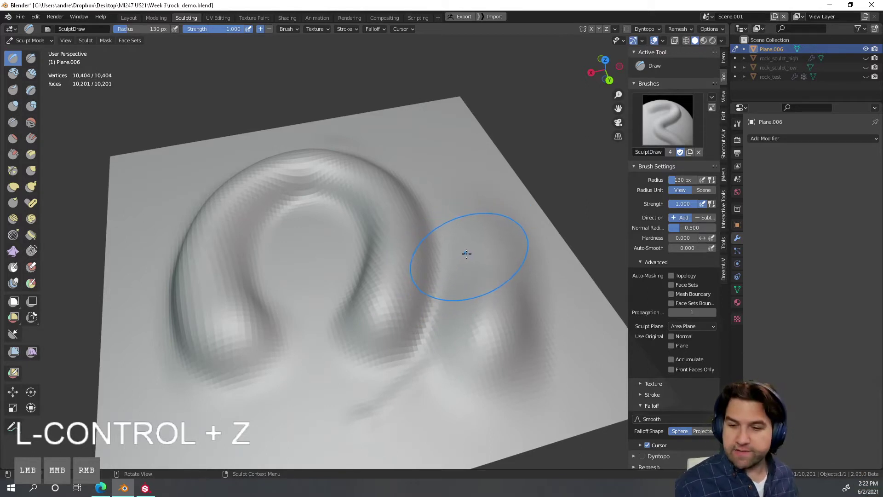
Step: Reduce the brush radius to 57 px and sculpt an oval inside the horseshoe and small bumps near both back corners
key(f)
click(509, 258)
key(f)
click(448, 258)
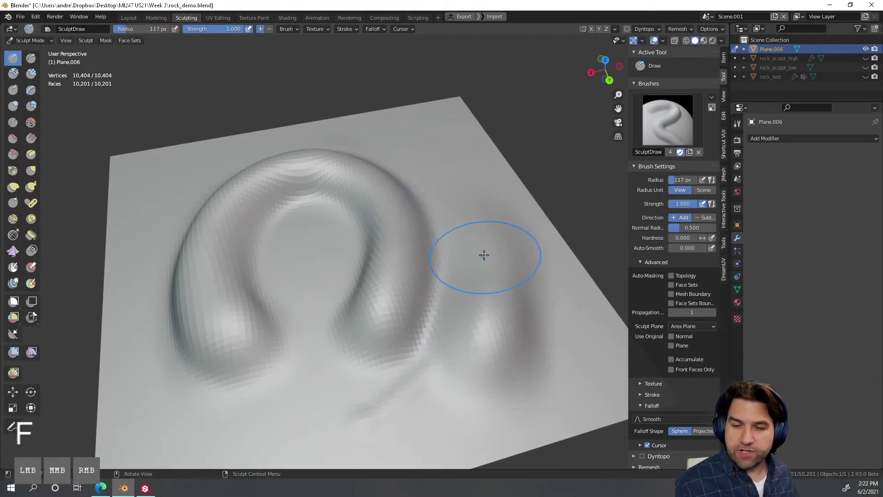
key(f)
click(457, 252)
mouse_move(316, 281)
mouse_down()
mouse_move(325, 221)
mouse_move(340, 271)
mouse_up()
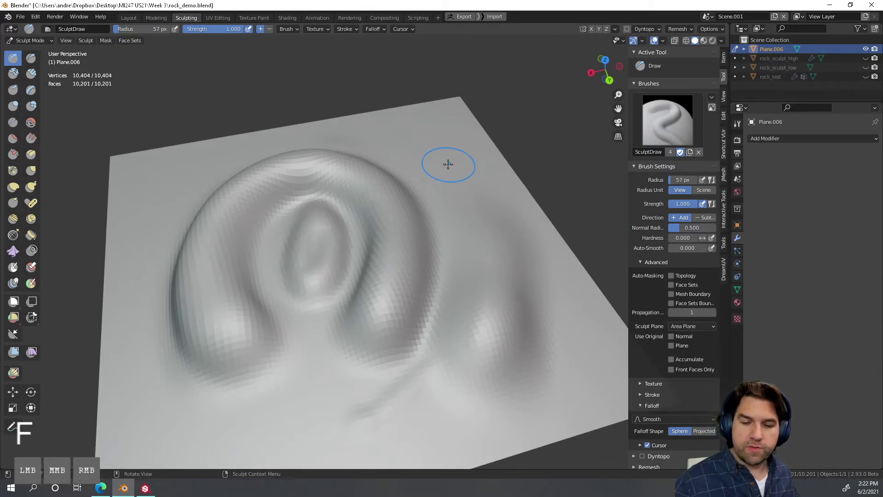
mouse_move(439, 177)
mouse_down()
mouse_move(430, 166)
mouse_move(453, 136)
mouse_up()
drag(144, 217, 148, 203)
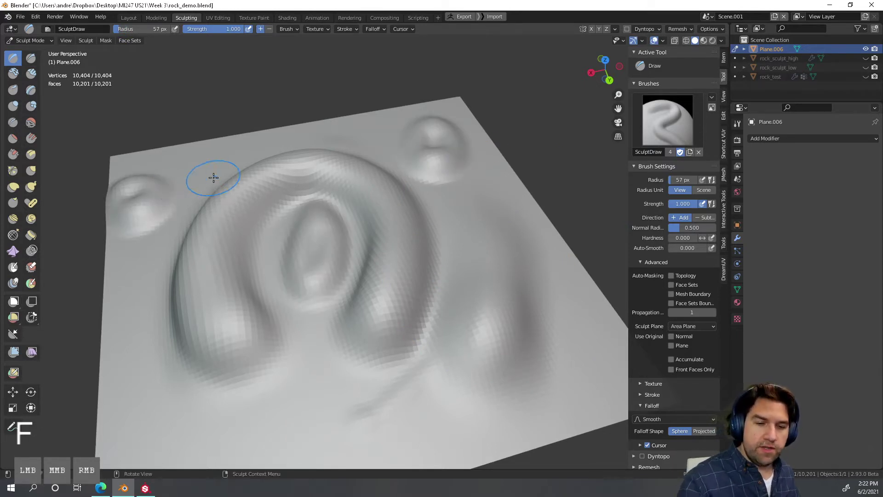
Step: Add a bump beside the back corner bump with a 105 px radius and a large mound beside the horseshoe with 155 px
key(f)
click(229, 173)
mouse_move(203, 171)
mouse_down()
mouse_move(221, 157)
mouse_move(214, 166)
mouse_up()
key(f)
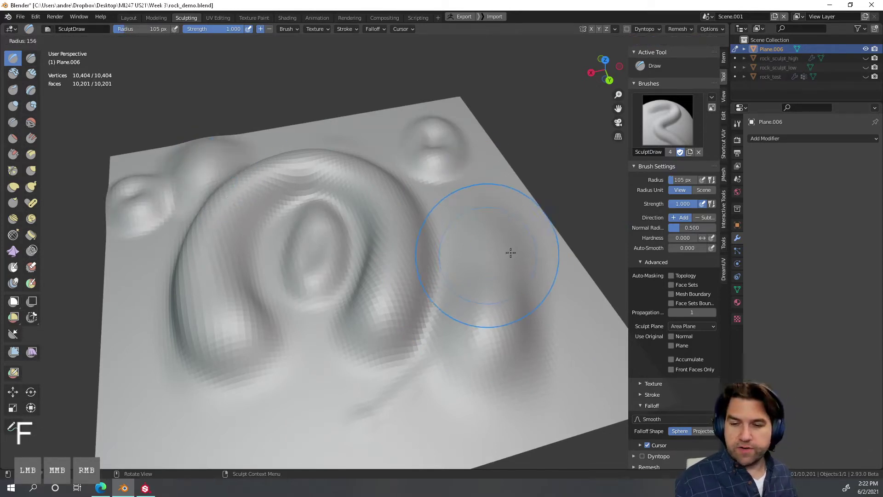
click(510, 252)
drag(491, 268, 473, 263)
mouse_move(520, 282)
ctrl+middle_down()
mouse_move(507, 344)
mouse_move(516, 317)
mouse_move(506, 313)
ctrl+middle_up()
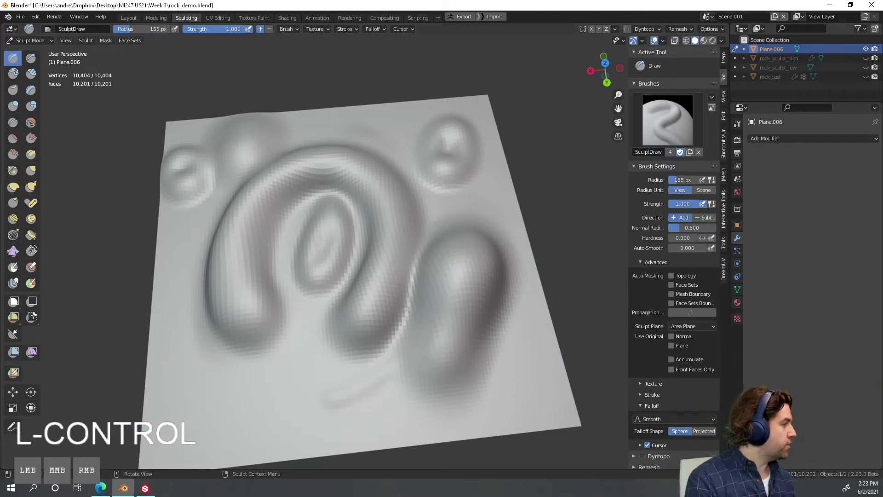
Step: Switch to Wacom Desktop Center, examine the Cintiq 22HD grip pen's button assignments for Blender, and close the tablet settings
drag(0, 130, 477, 88)
click(394, 173)
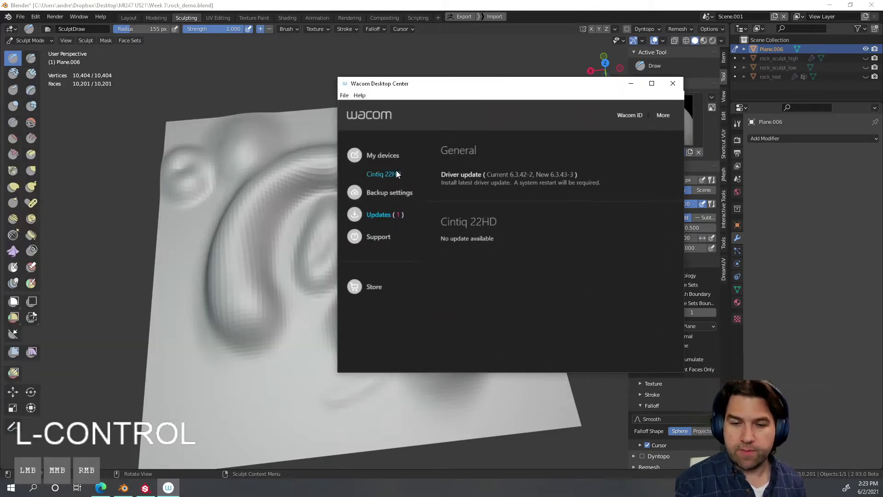
click(467, 177)
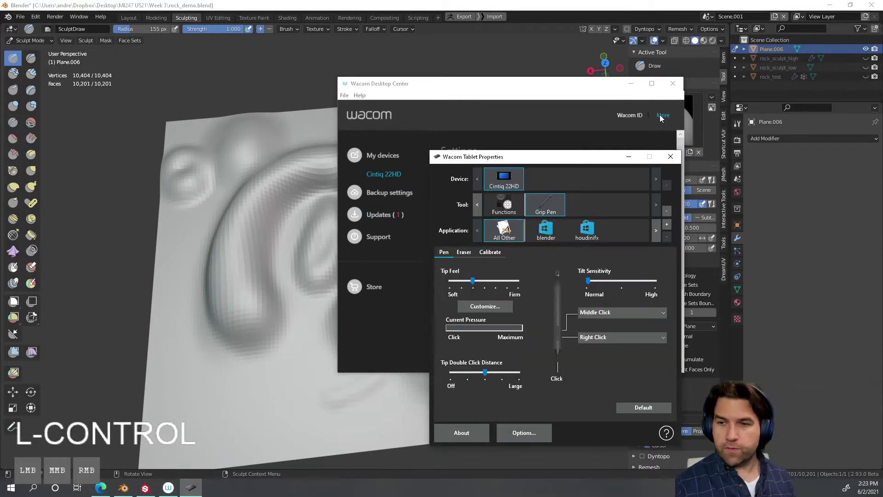
click(544, 228)
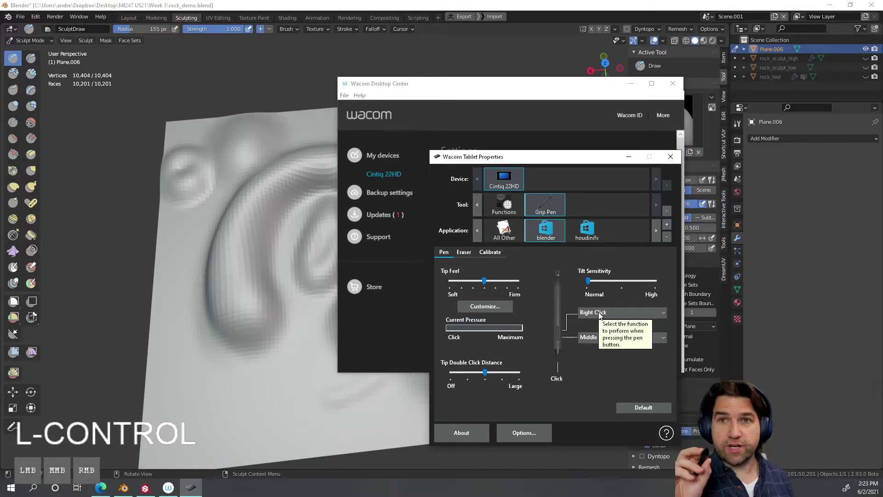
click(670, 157)
click(672, 83)
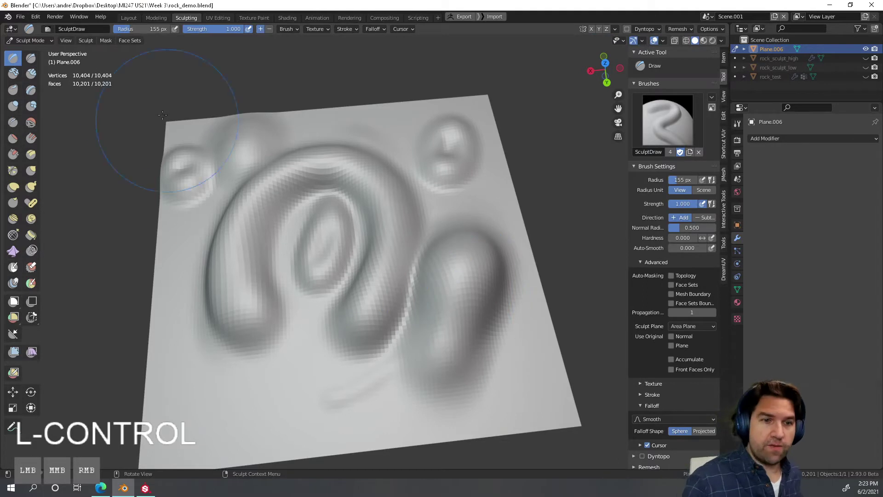
Step: Enable Emulate 3 Button Mouse in Blender's input preferences and try navigating around the plane with it
click(35, 18)
click(73, 156)
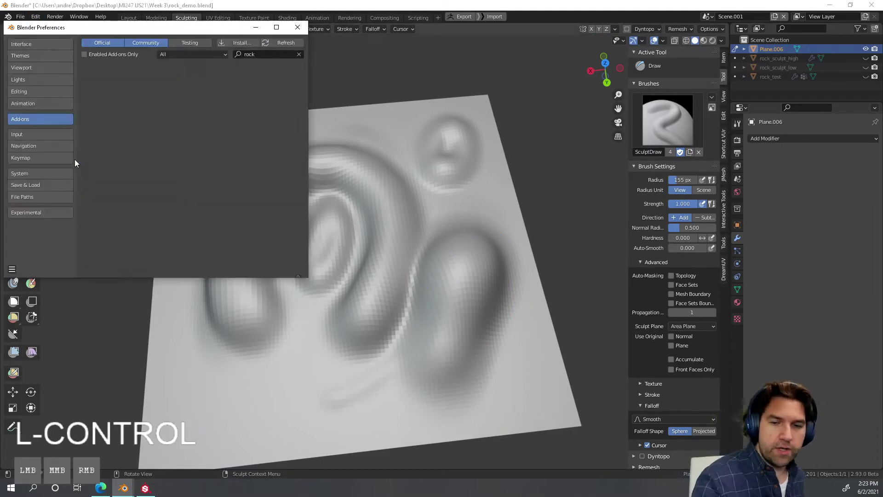
drag(208, 32, 367, 62)
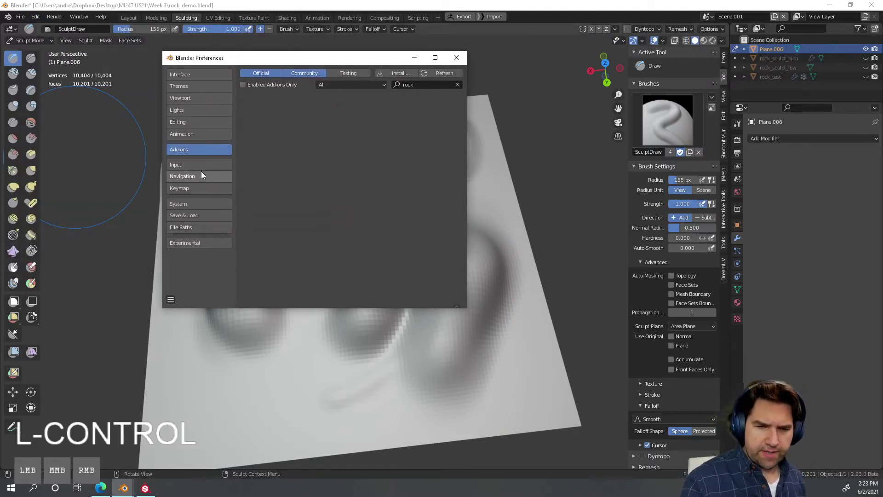
click(199, 189)
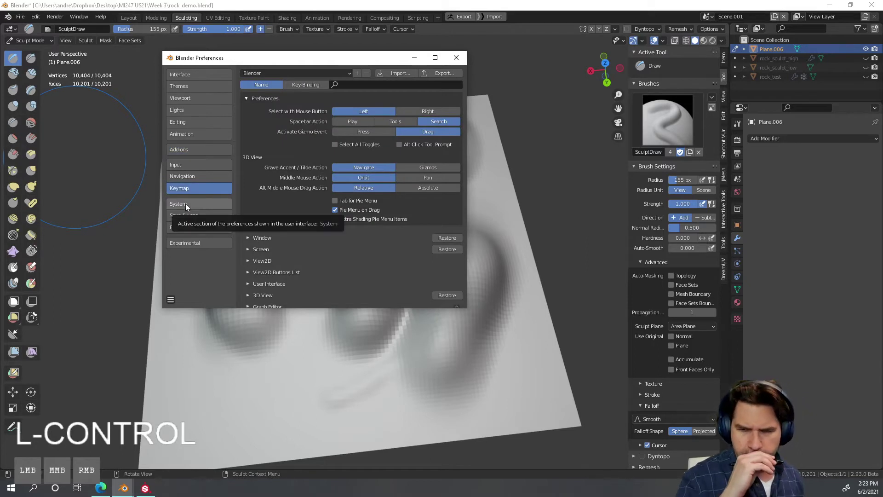
click(212, 165)
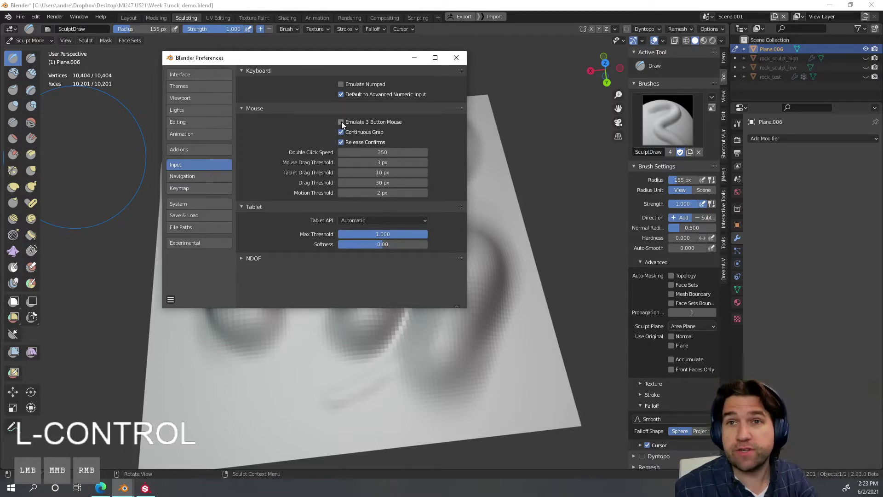
click(456, 57)
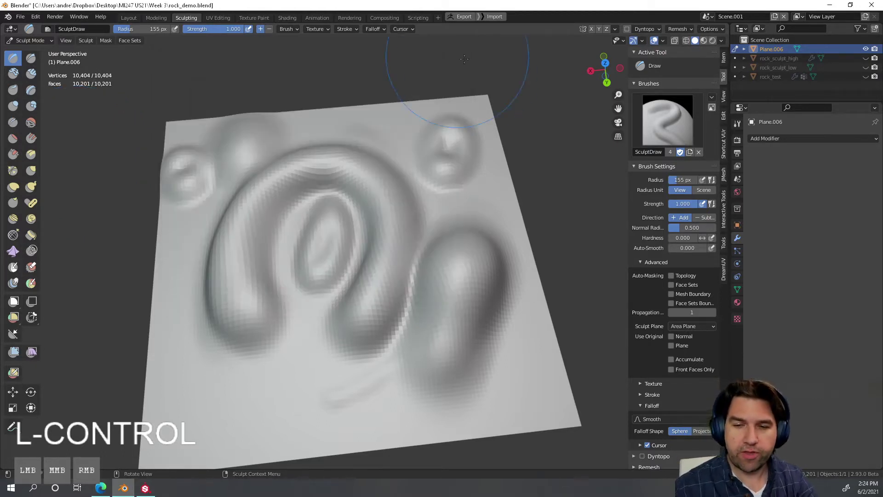
mouse_move(506, 342)
alt+mouse_down()
mouse_move(499, 357)
mouse_move(532, 327)
mouse_move(510, 339)
mouse_move(520, 344)
mouse_move(516, 292)
mouse_move(516, 319)
mouse_move(505, 329)
mouse_move(457, 303)
mouse_move(478, 335)
mouse_move(492, 286)
mouse_move(461, 364)
mouse_move(434, 377)
mouse_move(463, 339)
mouse_move(466, 354)
mouse_move(451, 371)
mouse_move(467, 339)
alt+mouse_up()
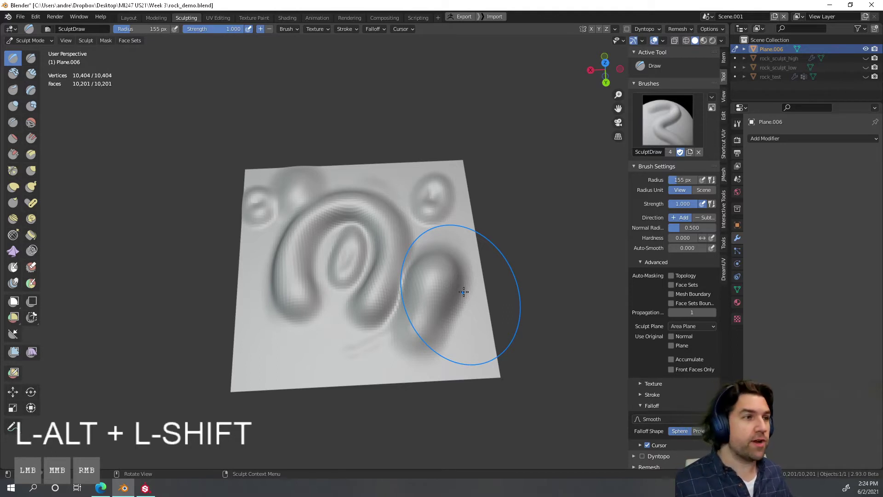
alt+drag(466, 296, 474, 305)
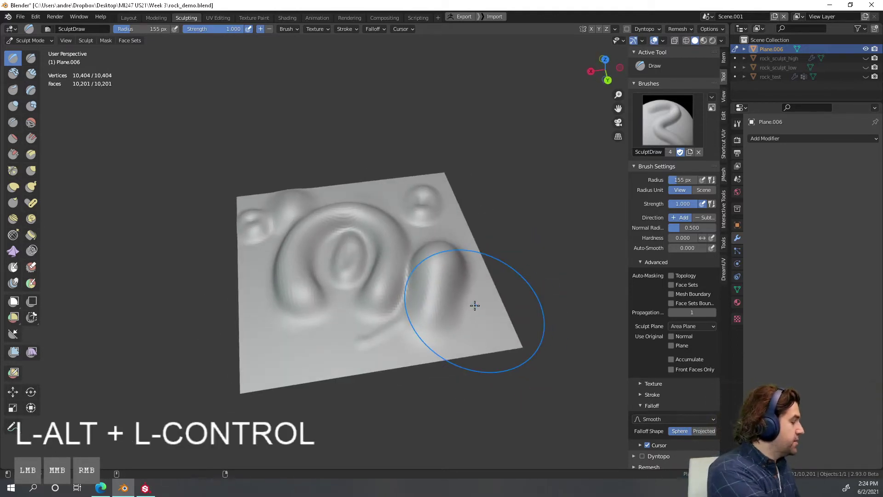
Step: Disable Emulate 3 Button Mouse in the input preferences and check the normal view navigation around the plane
key(ctrl+alt+e)
click(708, 424)
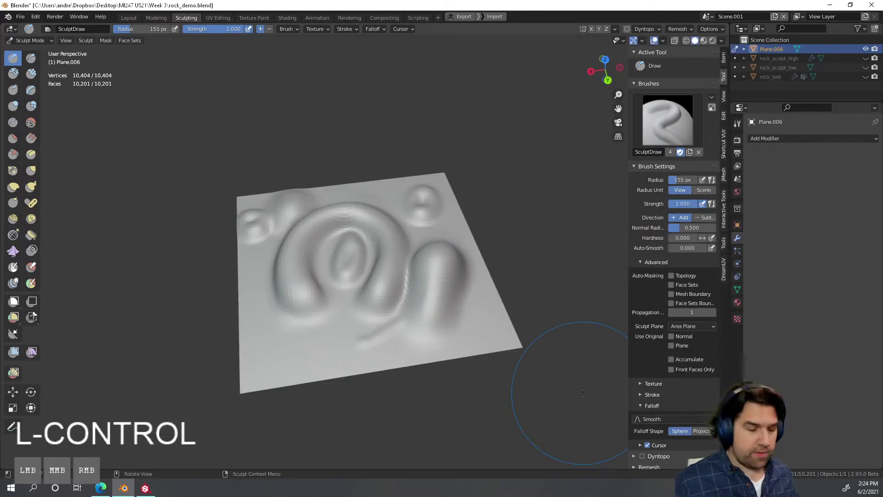
key(ctrl+alt+u)
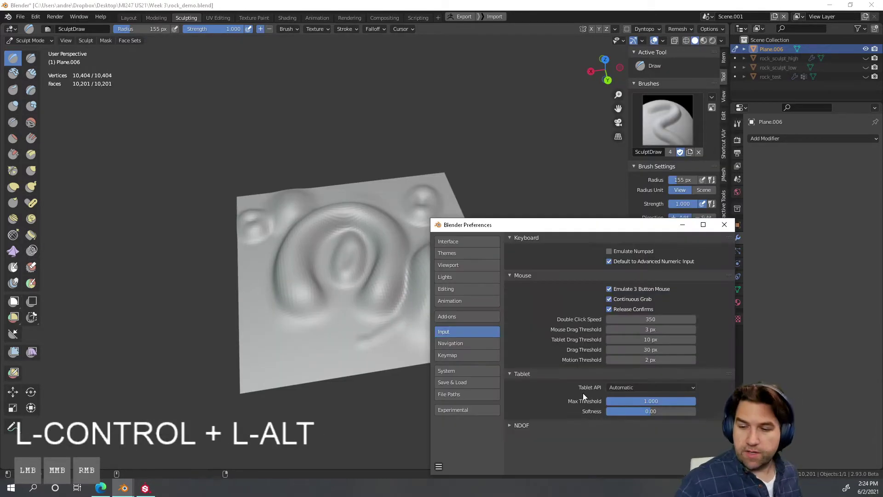
click(608, 288)
click(725, 225)
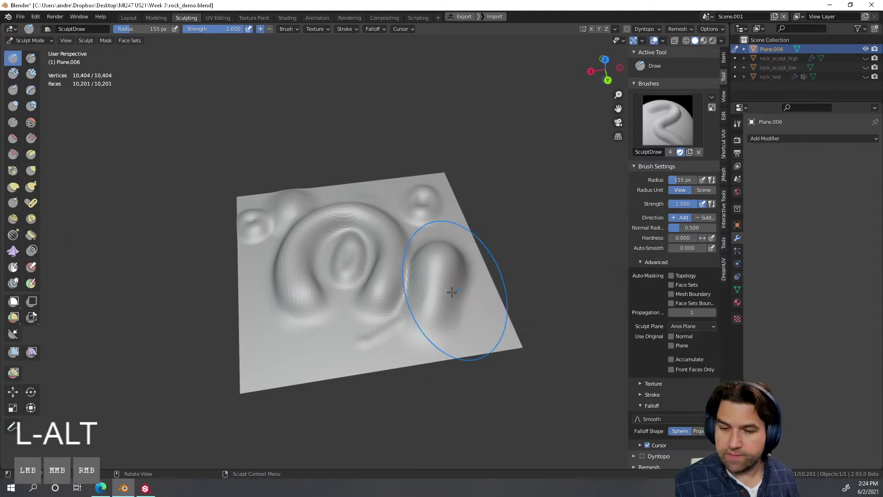
mouse_move(497, 316)
middle_down()
mouse_move(471, 316)
mouse_move(494, 306)
mouse_move(455, 304)
mouse_move(448, 245)
middle_up()
mouse_move(394, 217)
middle_down()
mouse_move(389, 223)
mouse_move(407, 301)
mouse_move(394, 336)
middle_up()
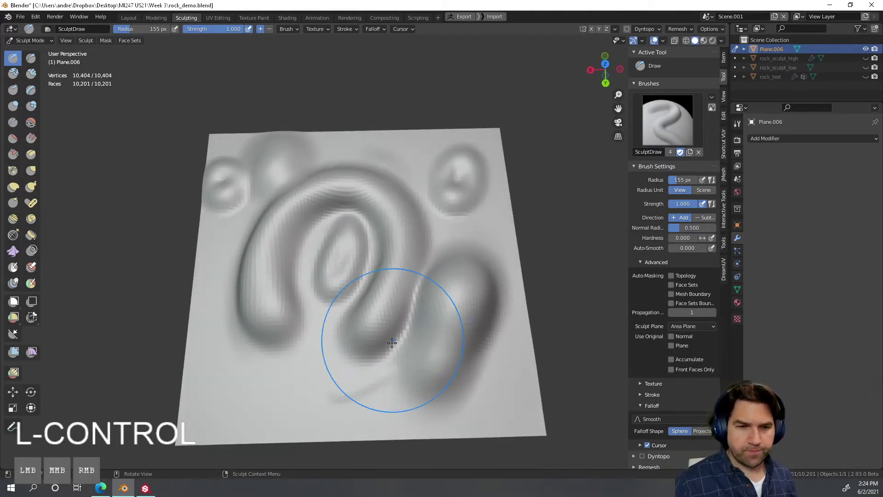
Step: Smooth out the horseshoe ridge, its inner bump and the neighbouring bumps with the 155 px brush
middle_drag(451, 319, 449, 307)
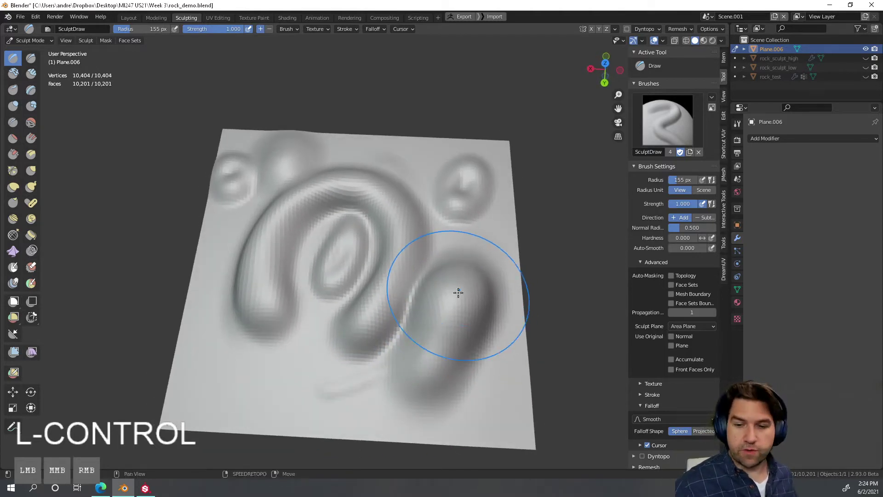
mouse_move(457, 292)
shift+mouse_down()
mouse_move(454, 305)
mouse_move(406, 284)
mouse_move(437, 230)
mouse_move(329, 223)
mouse_move(256, 174)
mouse_move(329, 227)
mouse_move(461, 228)
mouse_move(454, 351)
mouse_move(339, 321)
mouse_move(267, 181)
shift+mouse_up()
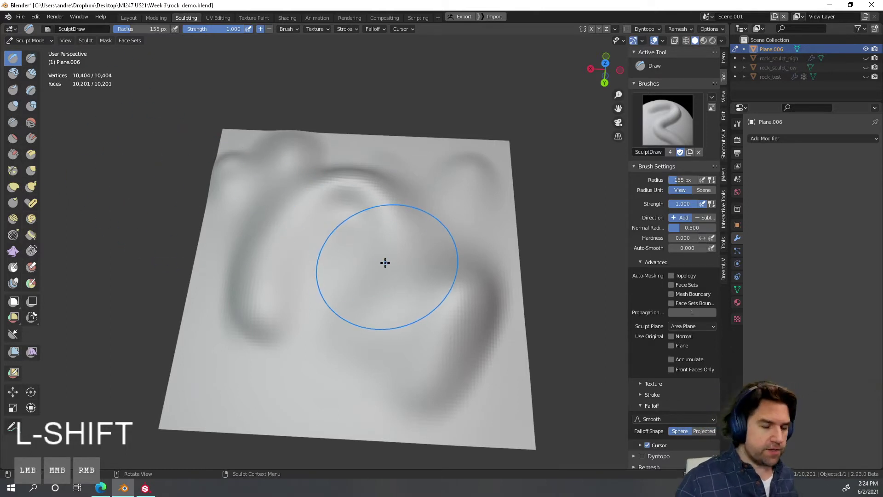
Step: Set the Draw brush radius to 61 px, raise an arch over the smoothed horseshoe and carve an inverted groove along its inside
key(f)
click(357, 268)
drag(283, 306, 390, 332)
mouse_move(365, 342)
ctrl+mouse_down()
mouse_move(374, 302)
mouse_move(308, 331)
mouse_move(322, 221)
mouse_move(384, 276)
ctrl+mouse_up()
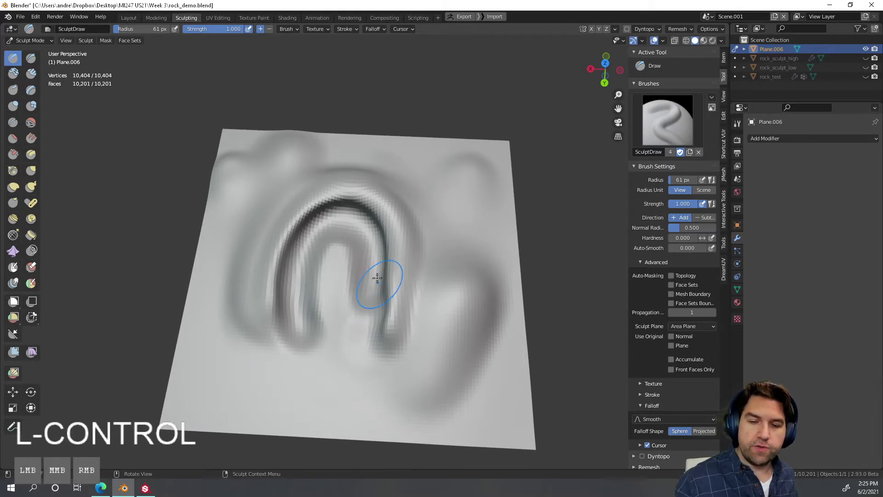
Step: Smooth the new arch, its inner groove and the transition into the large mound
middle_drag(385, 275, 414, 247)
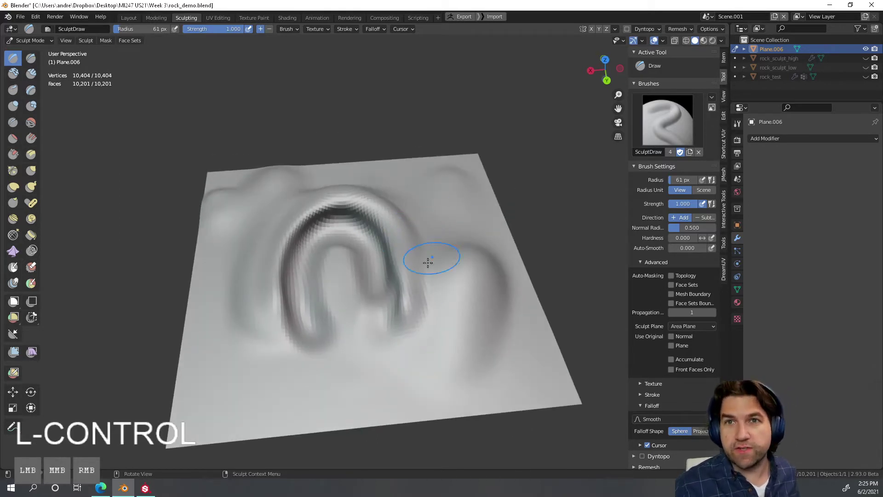
mouse_move(426, 258)
shift+mouse_down()
mouse_move(400, 309)
mouse_move(388, 233)
mouse_move(289, 239)
mouse_move(302, 309)
mouse_move(328, 318)
mouse_move(345, 252)
mouse_move(412, 331)
shift+mouse_up()
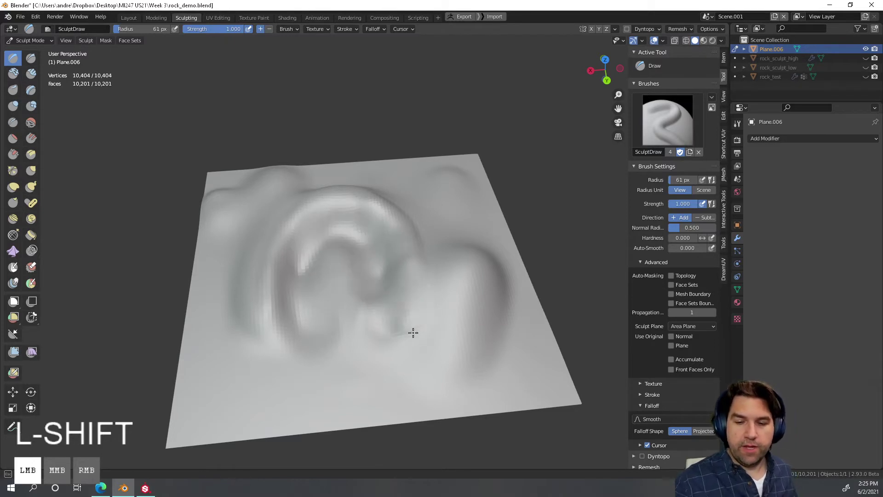
mouse_move(412, 331)
middle_down()
mouse_move(467, 329)
mouse_move(459, 292)
middle_up()
mouse_move(459, 291)
shift+mouse_down()
mouse_move(441, 319)
mouse_move(408, 309)
shift+mouse_up()
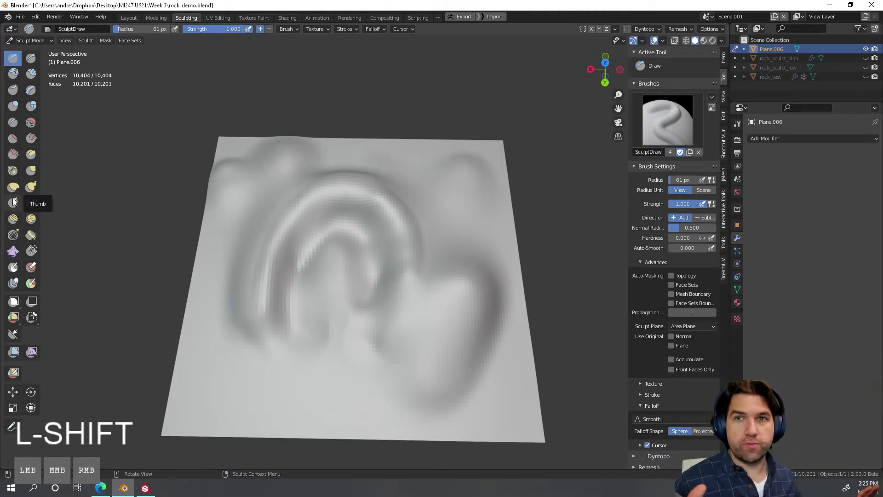
Step: Pull the surface slightly at the arch and beside the large mound with the 191 px Grab brush
click(31, 170)
drag(419, 264, 420, 259)
middle_drag(420, 260, 412, 239)
drag(369, 248, 360, 230)
middle_drag(482, 216, 513, 247)
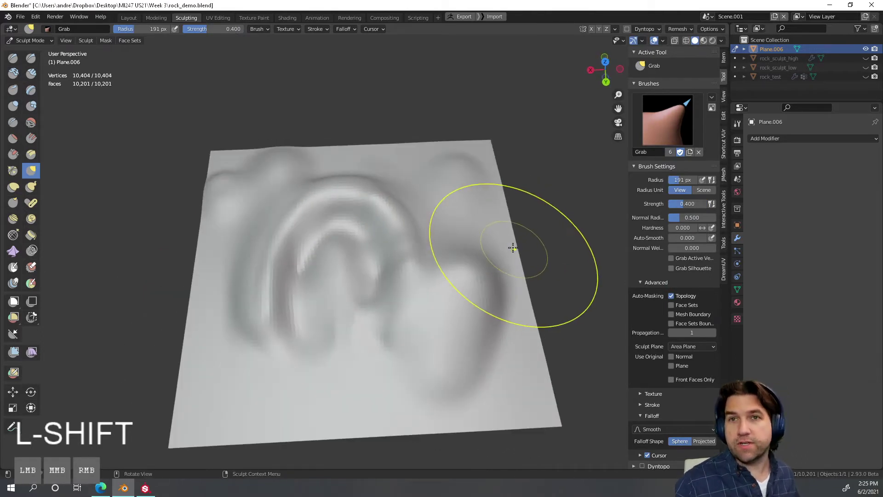
Step: Add thin strokes inside the arch with the Clay Strips brush at 26 px radius and 0.600 strength
click(30, 75)
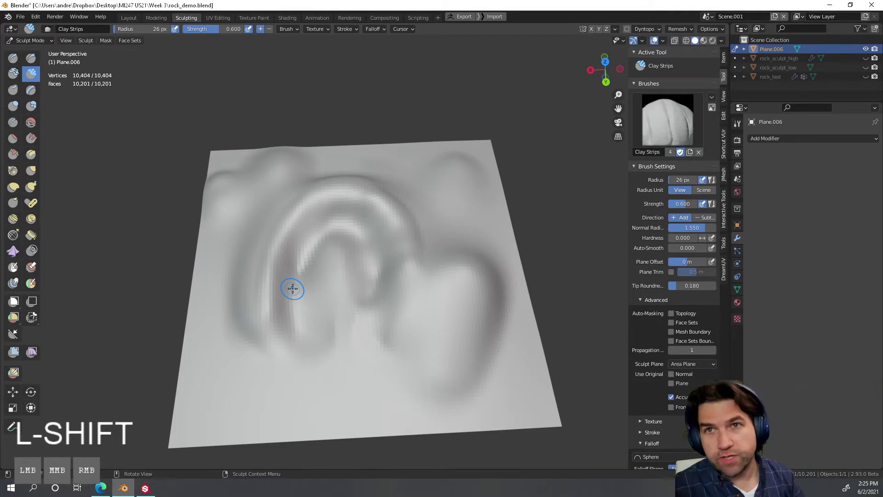
drag(325, 307, 330, 248)
mouse_move(336, 243)
mouse_down()
mouse_move(332, 290)
mouse_move(344, 262)
mouse_up()
Step: Set the Clay Strips radius to 82 px and build up the arch into a thick band with repeated strokes along its curve
key(f)
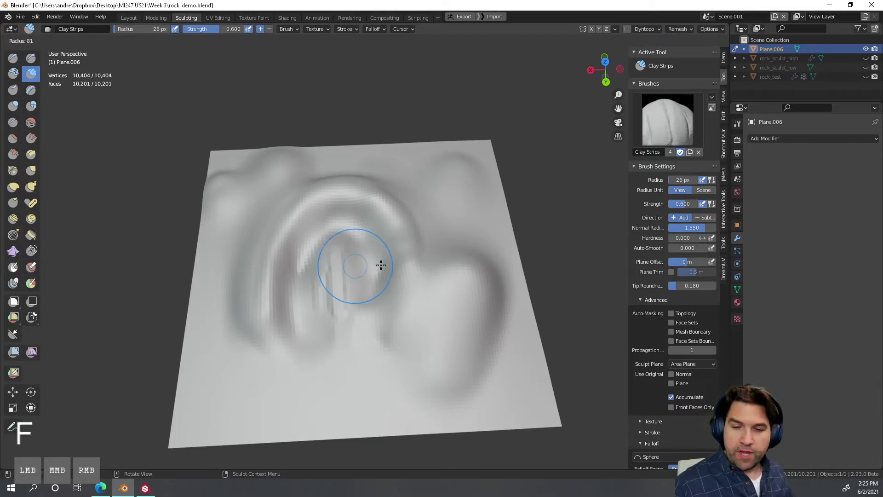
click(381, 265)
mouse_move(282, 326)
mouse_down()
mouse_move(305, 211)
mouse_move(416, 301)
mouse_move(316, 193)
mouse_move(276, 250)
mouse_move(416, 270)
mouse_up()
middle_drag(415, 269, 419, 237)
mouse_move(419, 237)
mouse_down()
mouse_move(414, 247)
mouse_move(388, 212)
mouse_move(351, 191)
mouse_move(316, 213)
mouse_move(294, 184)
mouse_move(265, 228)
mouse_move(273, 344)
mouse_up()
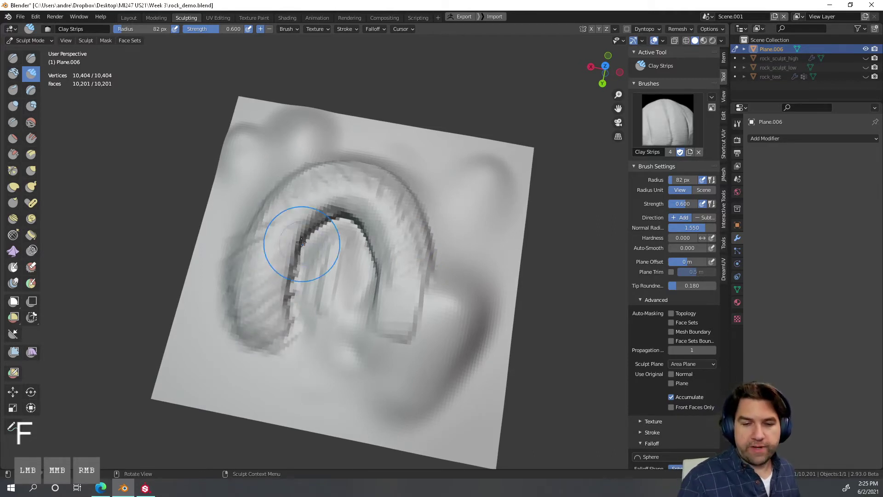
mouse_move(276, 243)
mouse_down()
mouse_move(287, 195)
mouse_move(416, 237)
mouse_move(395, 356)
mouse_up()
mouse_move(396, 356)
middle_down()
mouse_move(465, 314)
mouse_move(368, 331)
middle_up()
mouse_move(368, 331)
mouse_down()
mouse_move(288, 306)
mouse_move(271, 262)
mouse_move(276, 244)
mouse_up()
middle_drag(276, 244, 358, 248)
mouse_move(335, 299)
mouse_down()
mouse_move(271, 313)
mouse_move(283, 265)
mouse_move(320, 197)
mouse_move(347, 214)
mouse_up()
Step: Smooth the rough clay strips along the whole arch and inside it
mouse_move(347, 214)
middle_down()
mouse_move(396, 223)
mouse_move(405, 306)
middle_up()
mouse_move(405, 305)
shift+mouse_down()
mouse_move(386, 236)
mouse_move(427, 271)
mouse_move(384, 181)
mouse_move(329, 199)
mouse_move(304, 295)
mouse_move(262, 239)
mouse_move(296, 303)
mouse_move(292, 368)
mouse_move(425, 289)
mouse_move(368, 234)
mouse_move(340, 285)
shift+mouse_up()
mouse_move(408, 351)
middle_down()
mouse_move(447, 259)
mouse_move(453, 291)
middle_up()
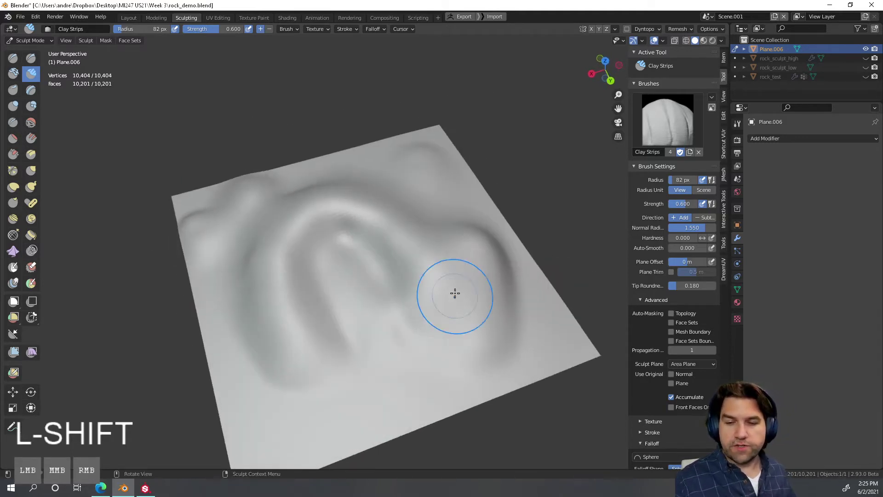
Step: Add a few strokes along the arch's inner top edge with the 35 px Clay brush
click(17, 75)
mouse_move(362, 201)
shift+mouse_down()
mouse_move(355, 225)
mouse_move(376, 248)
shift+mouse_up()
click(30, 90)
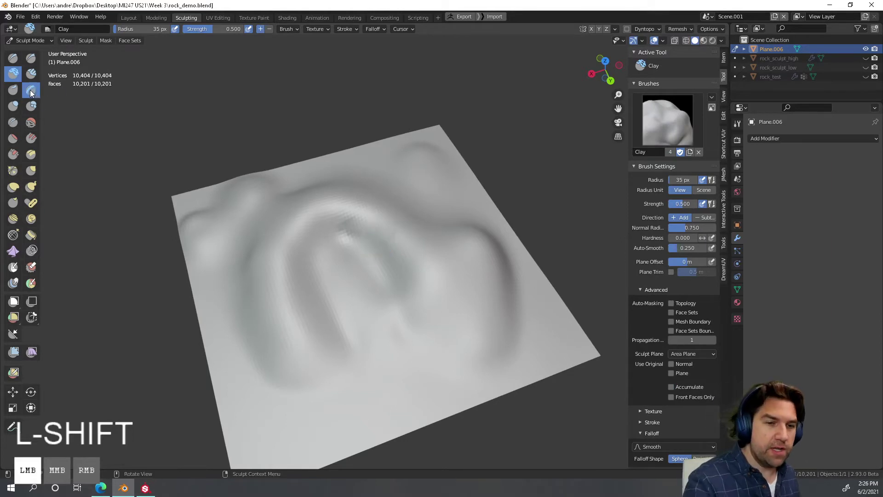
Step: Cut a thin crease around the outline of the arch and mound with the Draw Sharp brush at 15 px radius and 0.368 strength
click(31, 58)
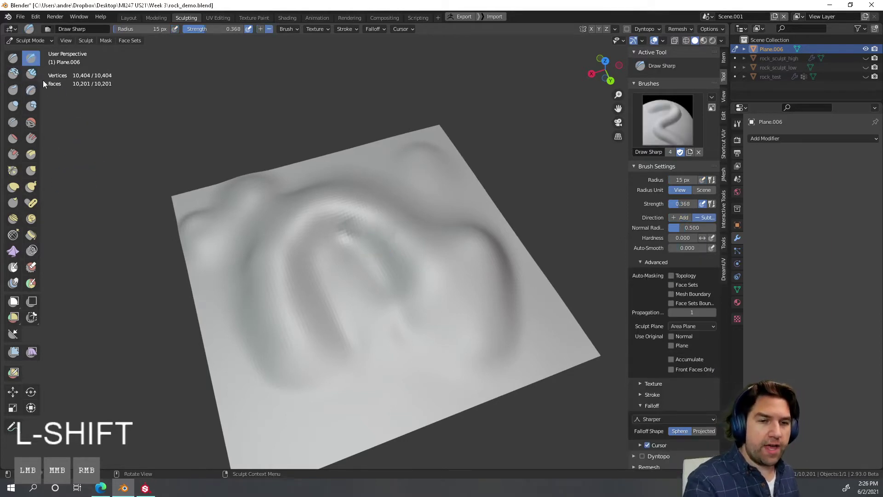
shift+drag(346, 313, 322, 386)
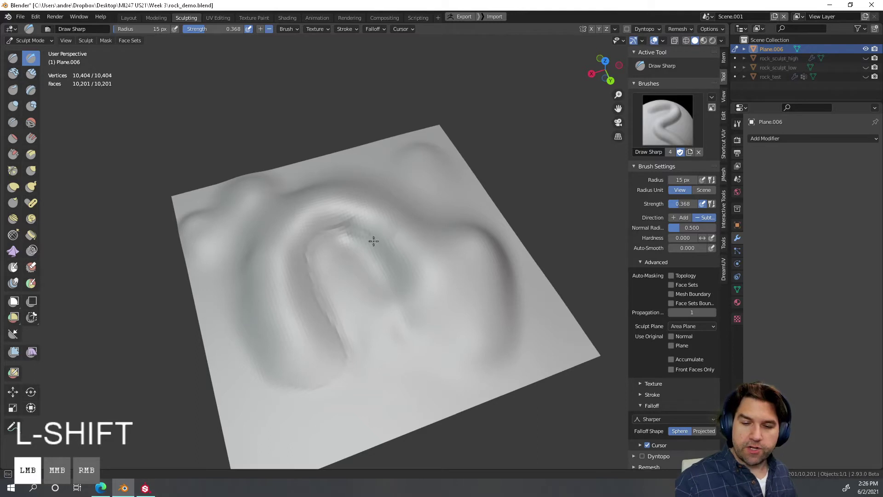
drag(481, 309, 502, 262)
middle_drag(503, 262, 501, 286)
drag(461, 338, 464, 337)
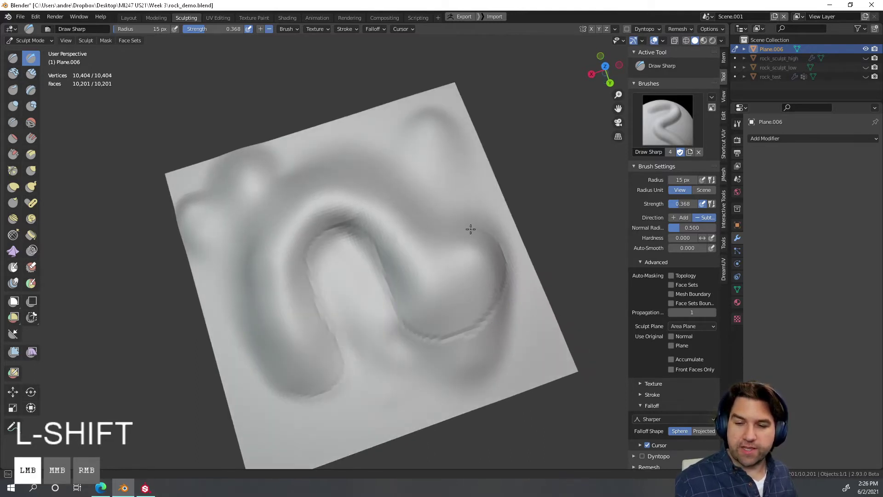
drag(251, 324, 338, 347)
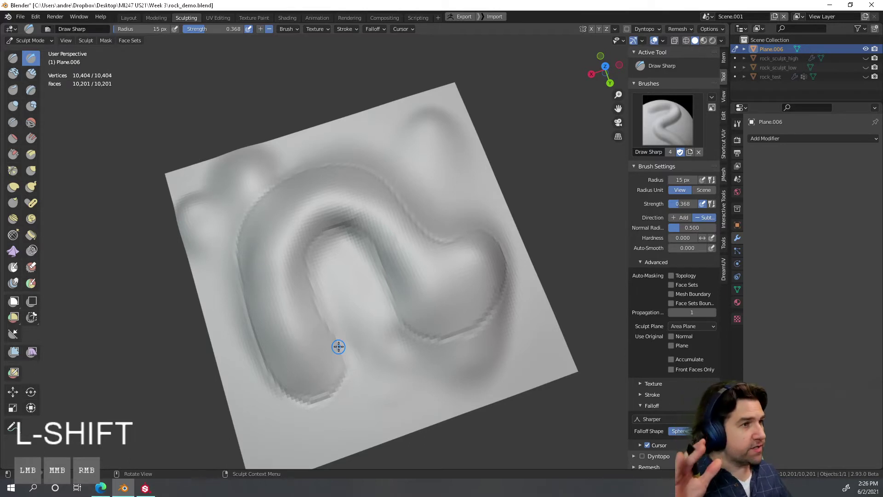
Step: Examine the edge quality of the sharp creases around the mound and arch up close
middle_drag(483, 285, 386, 282)
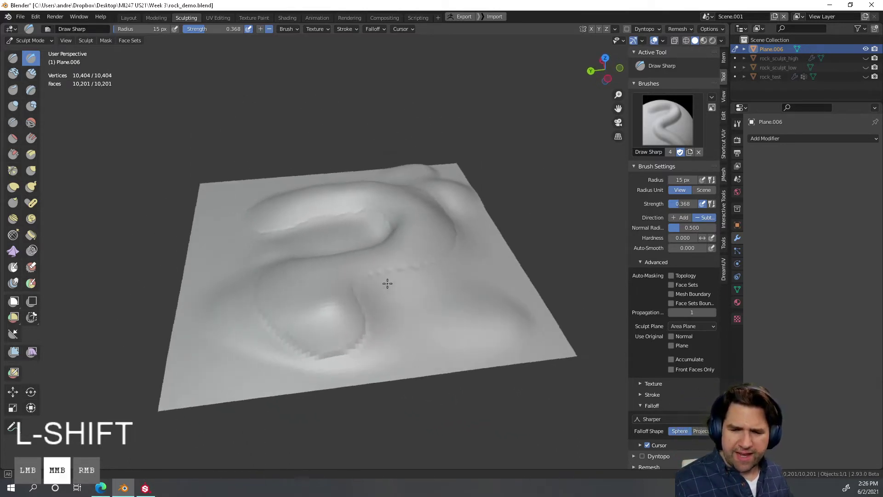
mouse_move(360, 331)
ctrl+middle_down()
mouse_move(404, 405)
mouse_move(400, 283)
mouse_move(354, 332)
ctrl+middle_up()
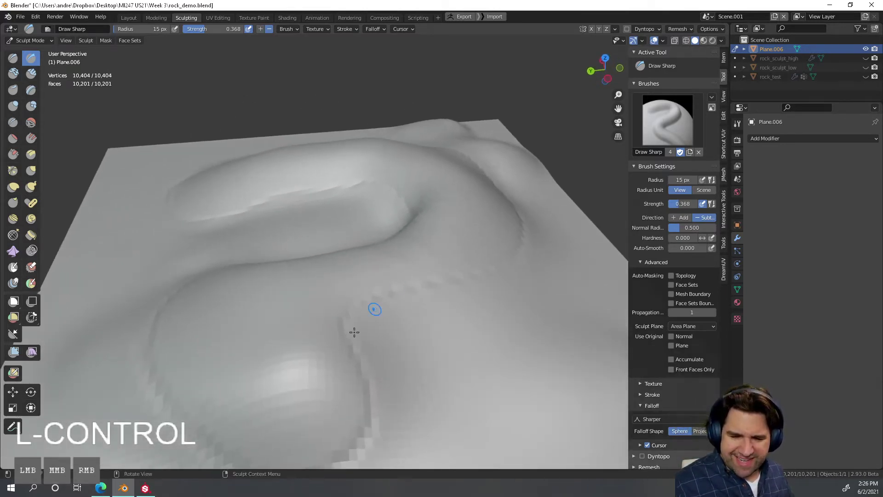
ctrl+drag(358, 373, 369, 390)
ctrl+drag(476, 274, 482, 270)
mouse_move(414, 299)
middle_down()
mouse_move(436, 355)
mouse_move(490, 406)
mouse_move(483, 395)
middle_up()
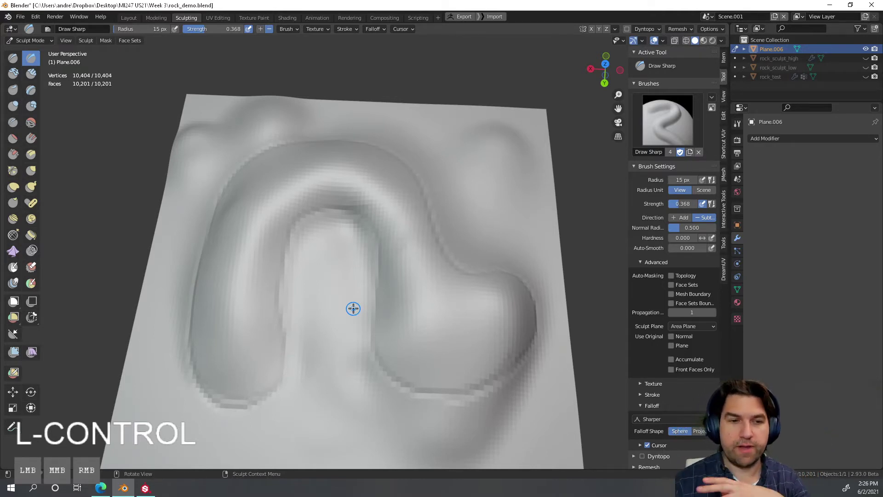
Step: Toggle the wireframe overlay on and off to examine the plane's mesh density
click(663, 41)
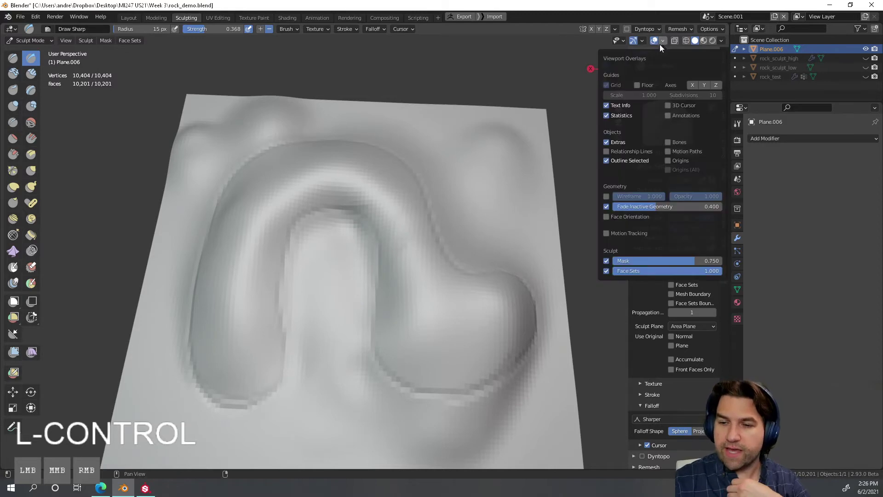
click(606, 197)
click(606, 196)
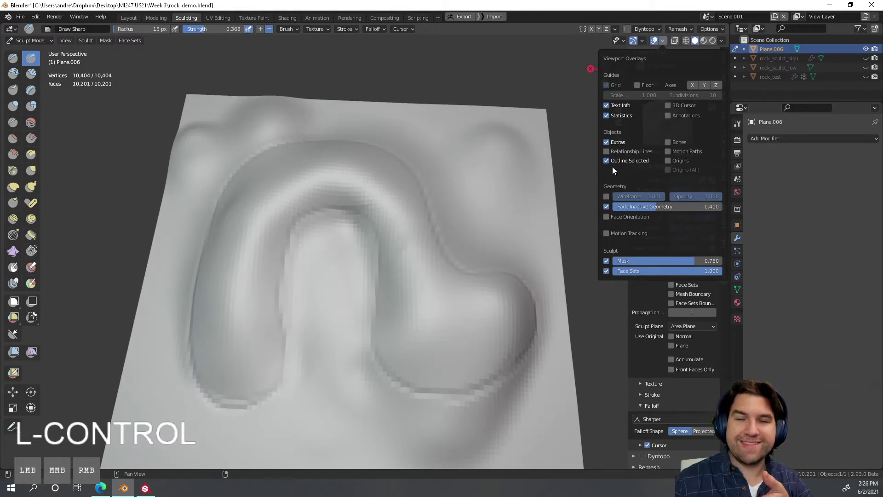
mouse_move(489, 211)
middle_down()
mouse_move(463, 256)
mouse_move(454, 257)
mouse_move(441, 221)
middle_up()
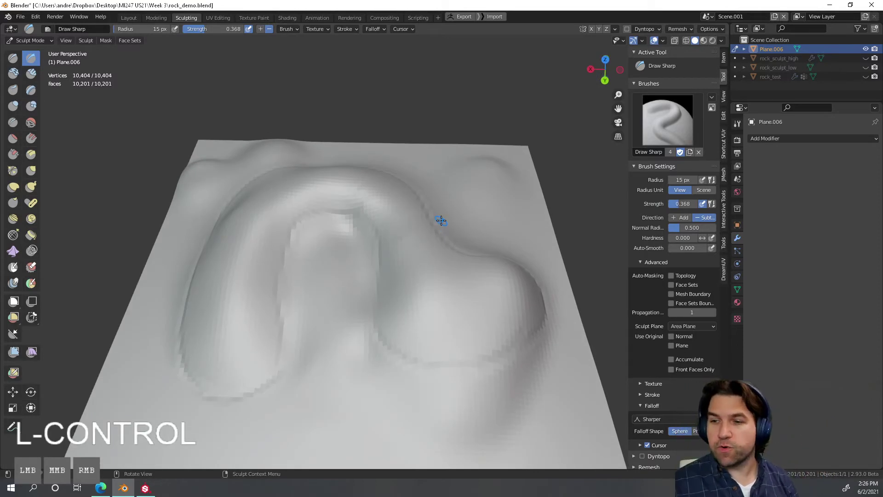
Step: Try a Subdivision Surface modifier on the plane, check the creases around the arch with it, and remove the modifier
click(777, 137)
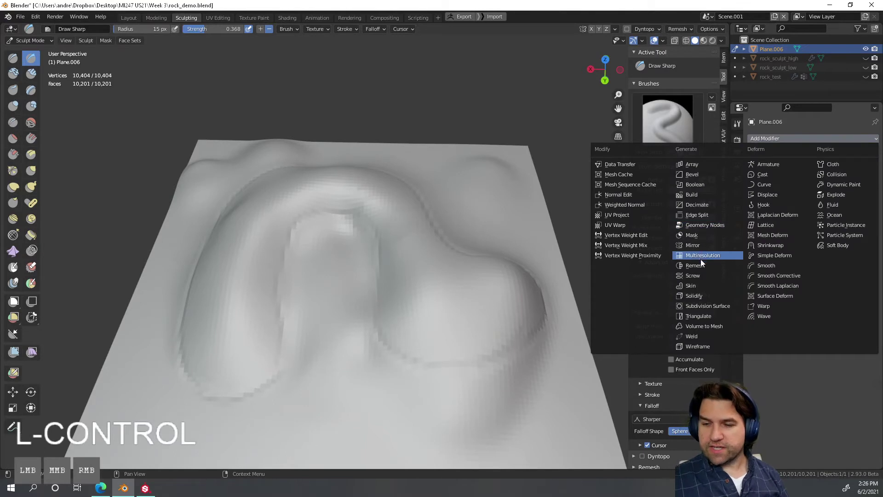
click(704, 306)
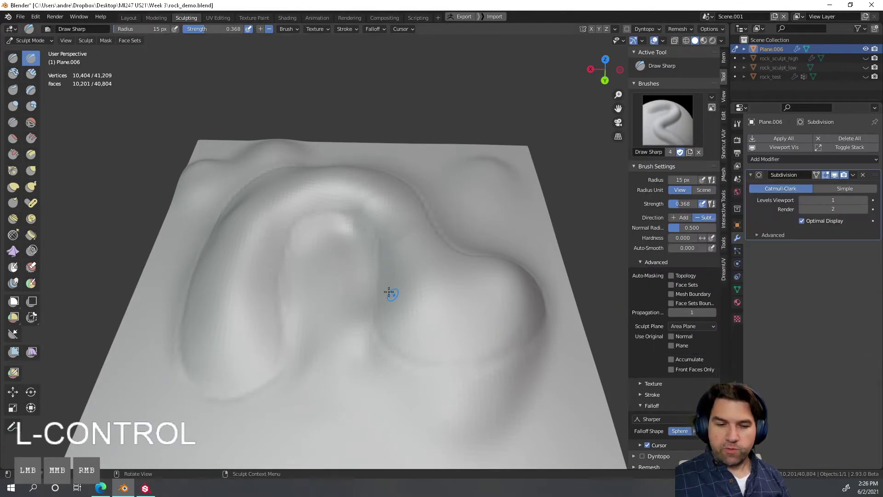
middle_drag(388, 292, 354, 346)
ctrl+drag(270, 382, 272, 379)
ctrl+drag(281, 267, 317, 244)
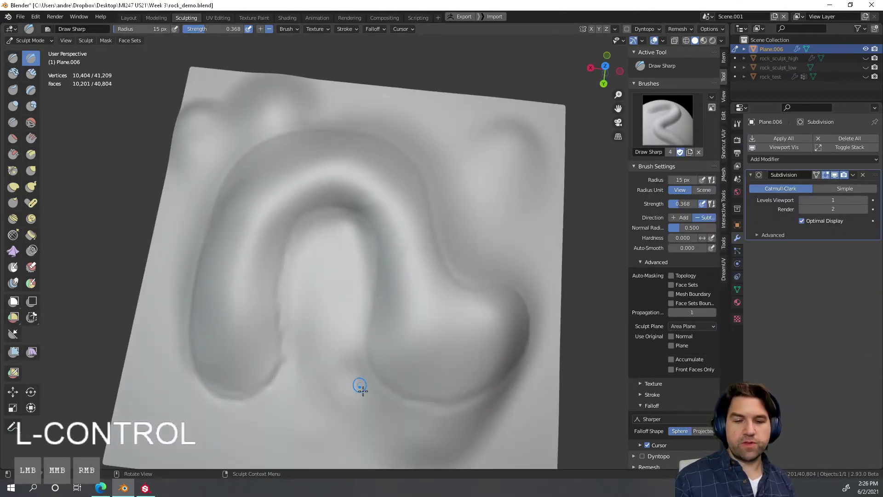
click(862, 175)
Step: Add a Multiresolution modifier to the plane and subdivide it twice to reach sculpt level 2
click(806, 138)
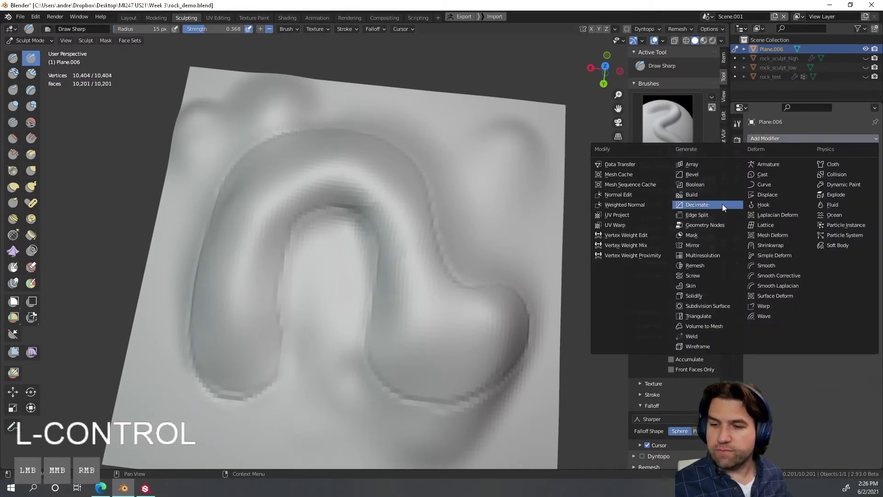
click(713, 255)
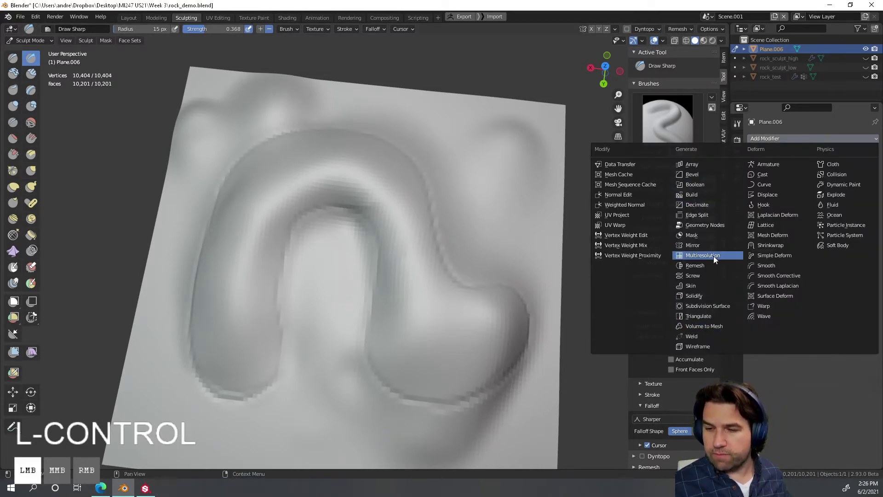
middle_drag(413, 332, 387, 263)
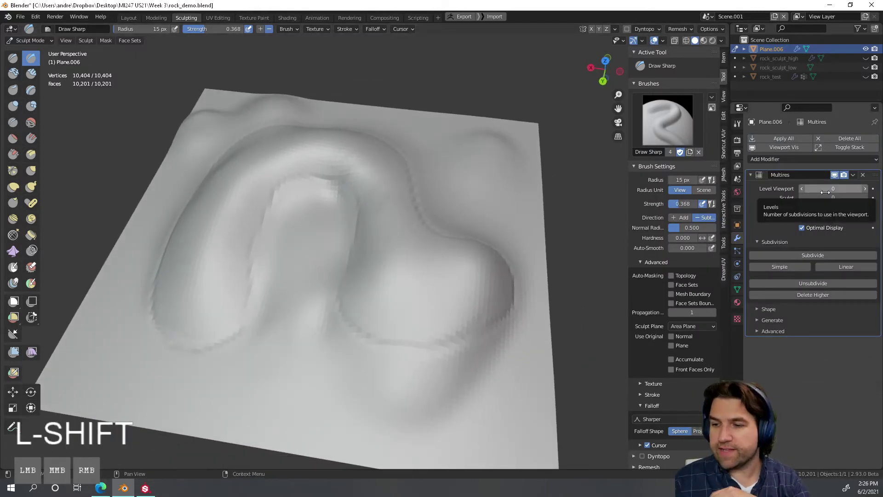
click(812, 255)
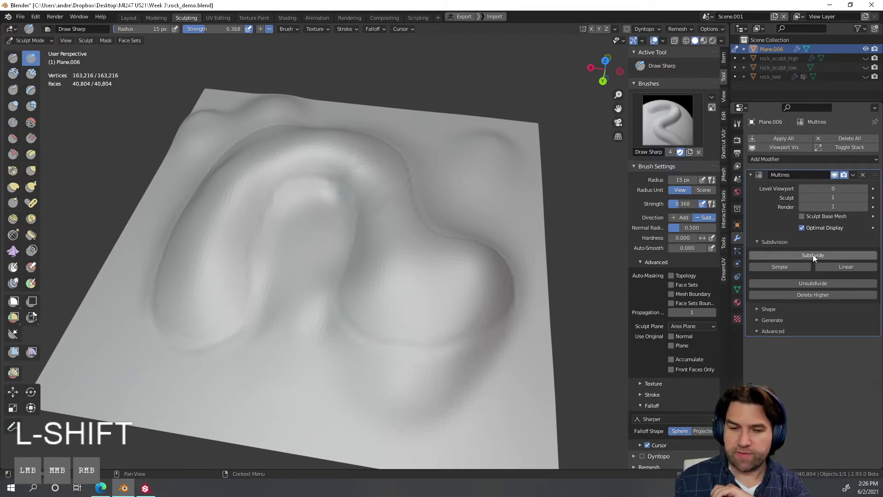
click(813, 254)
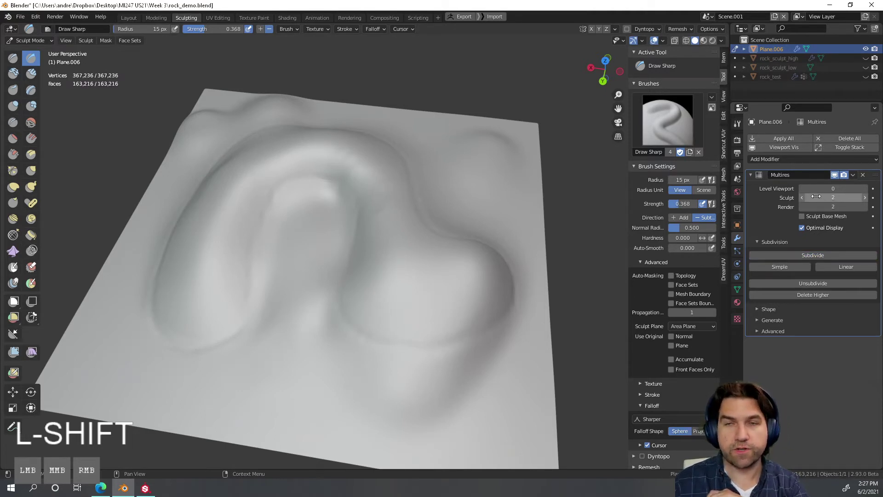
Step: Turn on the wireframe overlay, inspect the dense mesh up close and set the Multires sculpt level to 1
middle_drag(477, 267, 483, 282)
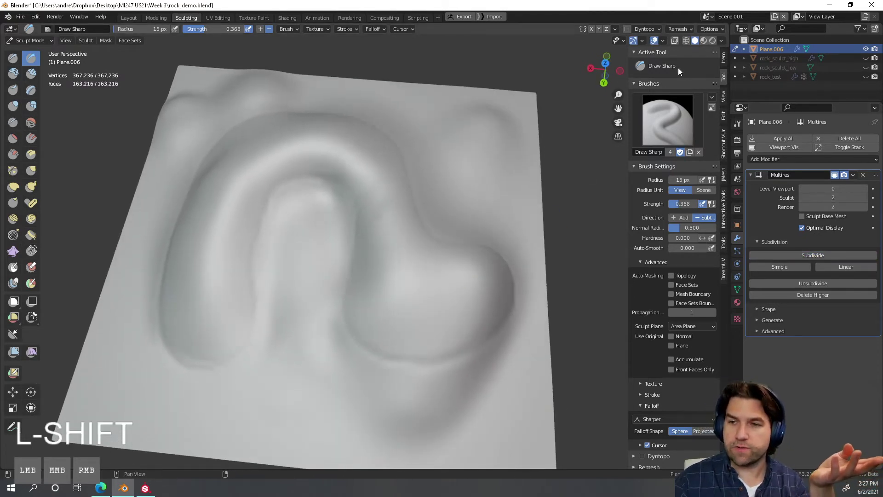
click(662, 41)
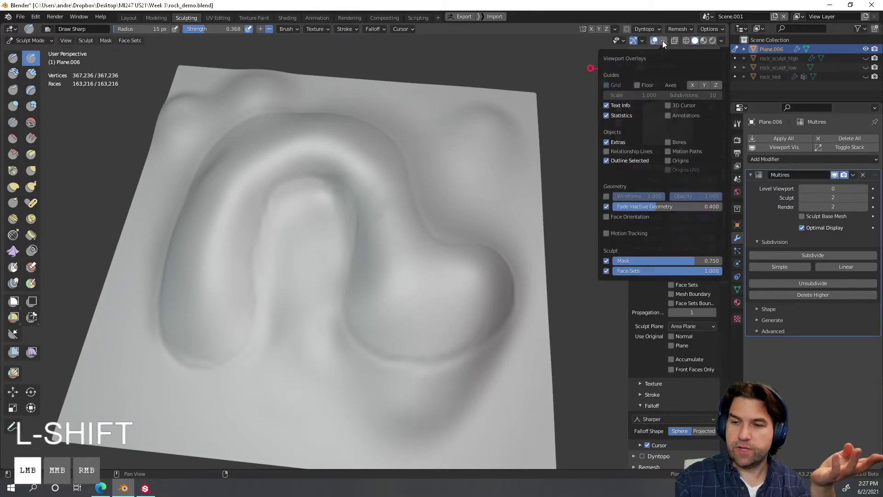
click(606, 197)
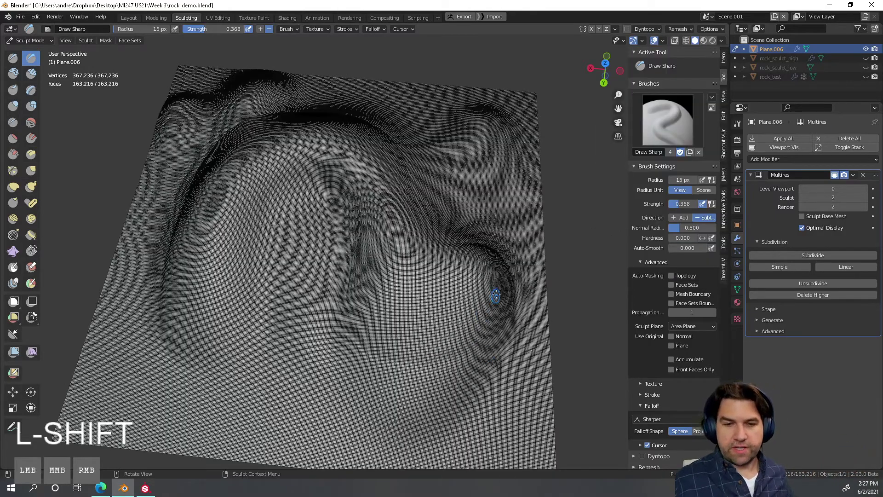
ctrl+middle_drag(496, 296, 501, 211)
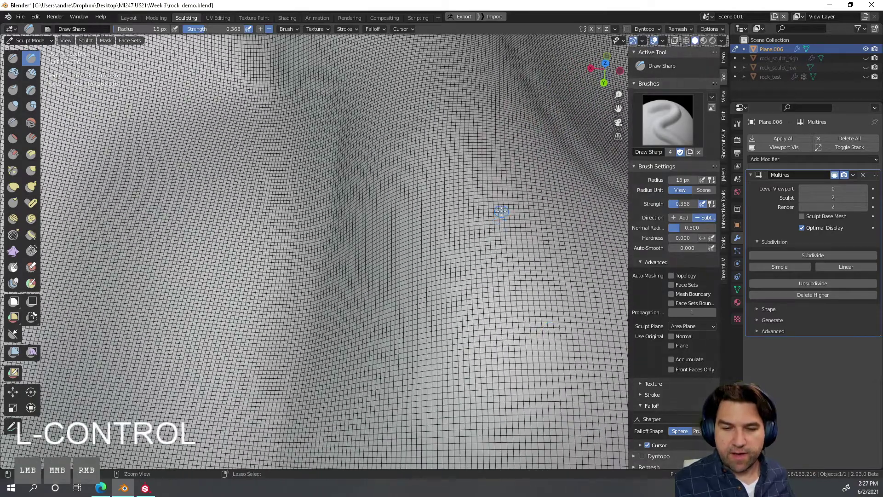
click(801, 197)
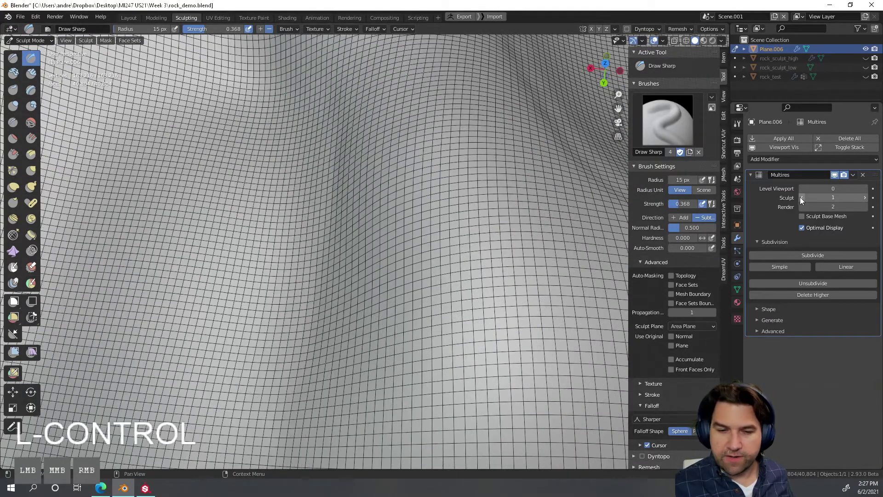
Step: Compare the mesh density at sculpt level 0, return the Multires sculpt level to 2, and turn off the wireframe overlay
click(801, 197)
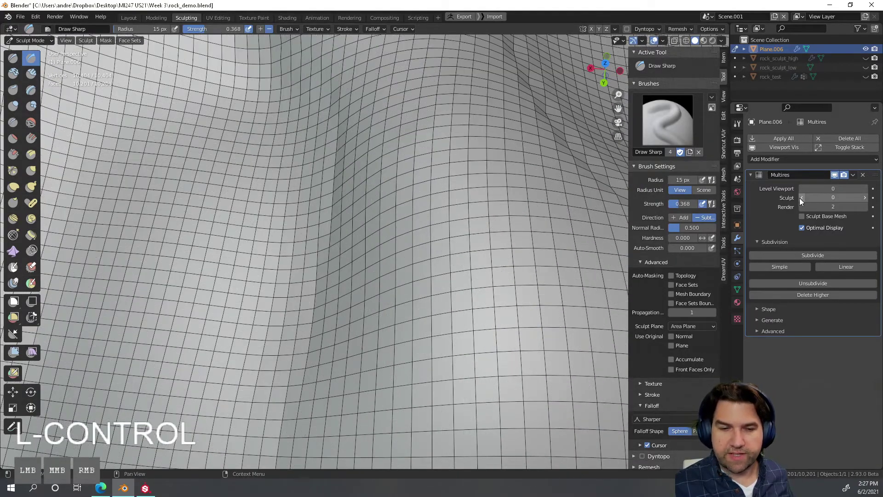
click(864, 198)
click(864, 199)
mouse_move(429, 230)
ctrl+middle_down()
mouse_move(400, 334)
mouse_move(491, 216)
ctrl+middle_up()
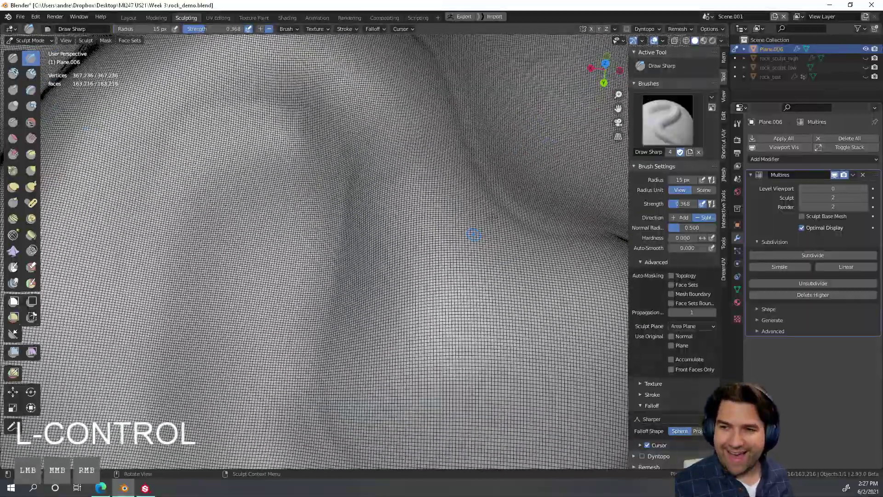
click(663, 42)
click(607, 196)
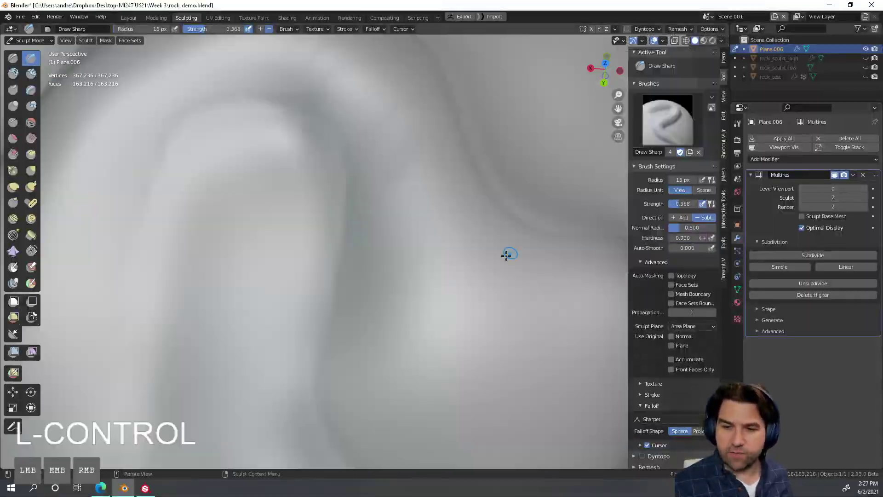
Step: Try carving a Draw Sharp line across the round bump at sculpt level 2 and undo it
ctrl+middle_drag(509, 252, 410, 426)
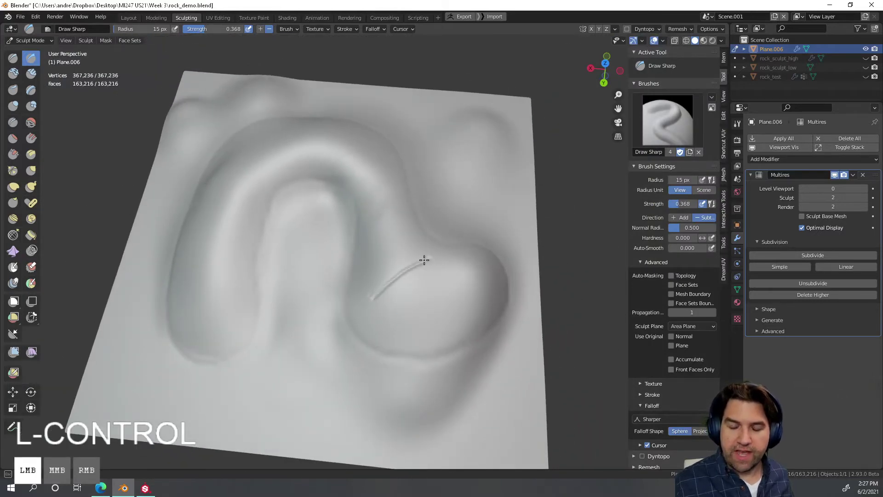
ctrl+drag(424, 260, 440, 248)
middle_drag(443, 246, 473, 330)
key(ctrl+z)
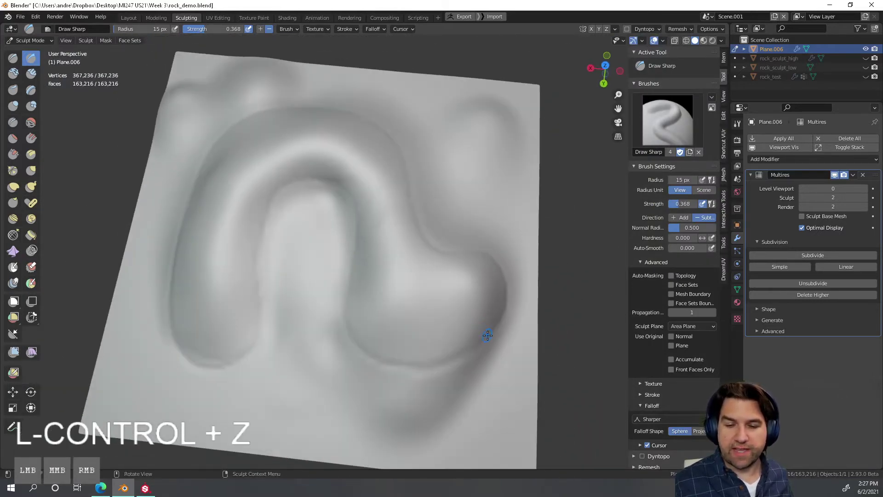
Step: Try the same sharp line at sculpt level 0, undo it, and set the sculpt level back to 2
click(800, 198)
click(800, 198)
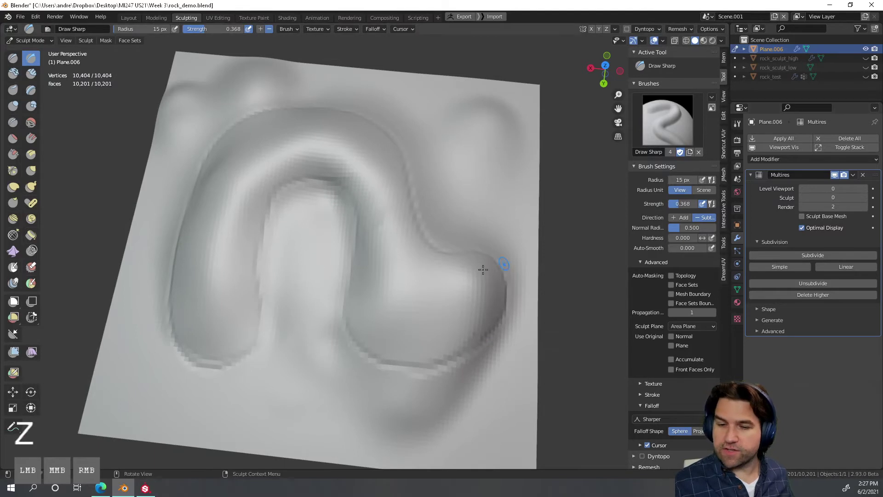
key(ctrl+z)
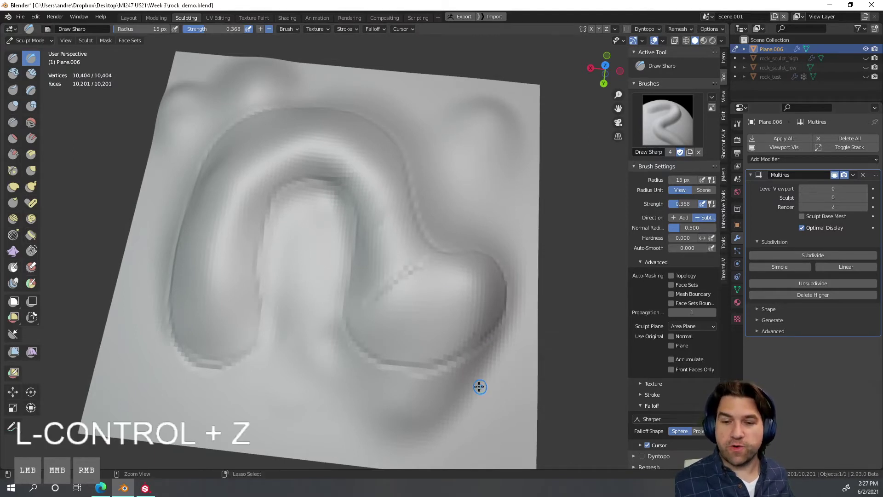
click(860, 198)
click(845, 234)
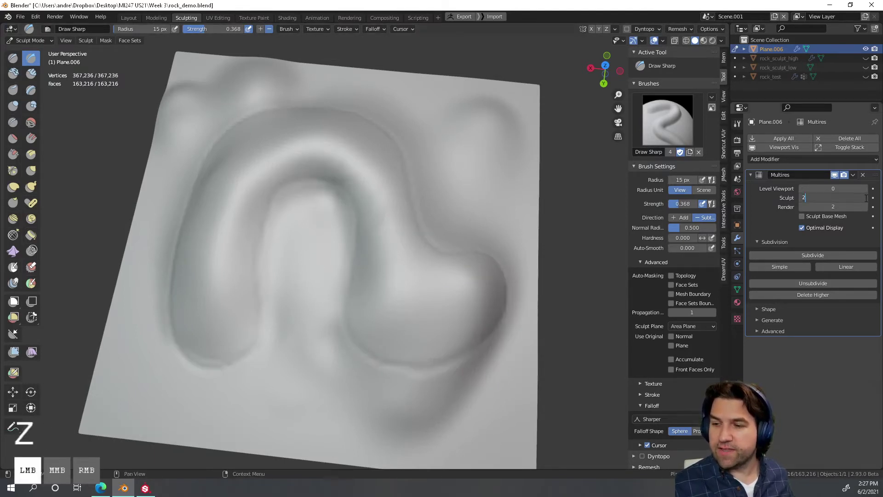
Step: Switch the plane's subdivision between sculpt levels 0 and 2 to compare the surface smoothness, ending at level 2
mouse_move(437, 278)
middle_down()
mouse_move(447, 268)
mouse_move(442, 292)
middle_up()
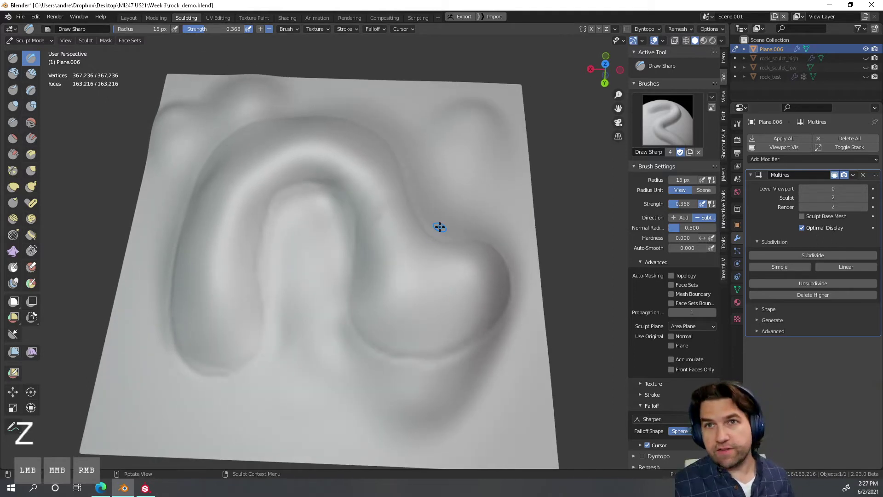
key(ctrl+Page_Up)
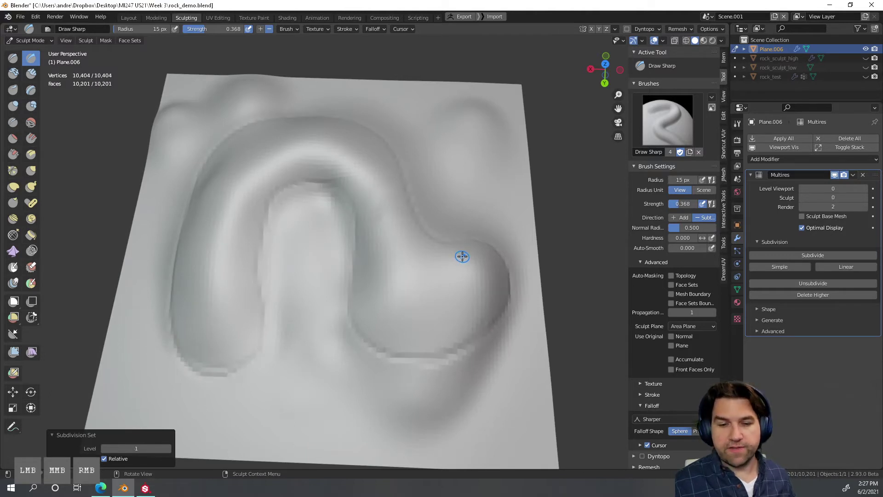
middle_drag(466, 248, 460, 254)
key(ctrl+Page_Down)
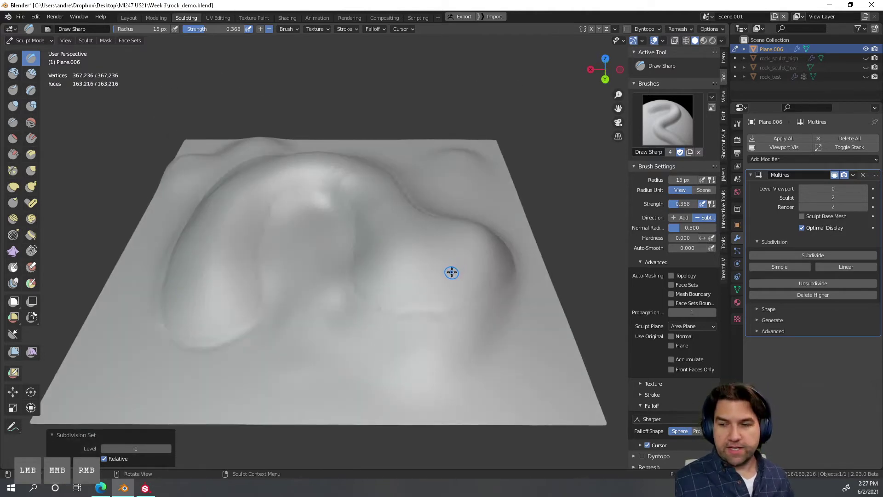
key(ctrl+Page_Up)
key(ctrl+Page_Up)
Step: Carve a smiley face with two eyes and a curved mouth into the round bump, redrawing the mouth once
mouse_move(439, 299)
ctrl+middle_down()
mouse_move(449, 268)
mouse_move(469, 341)
ctrl+middle_up()
click(441, 263)
click(489, 258)
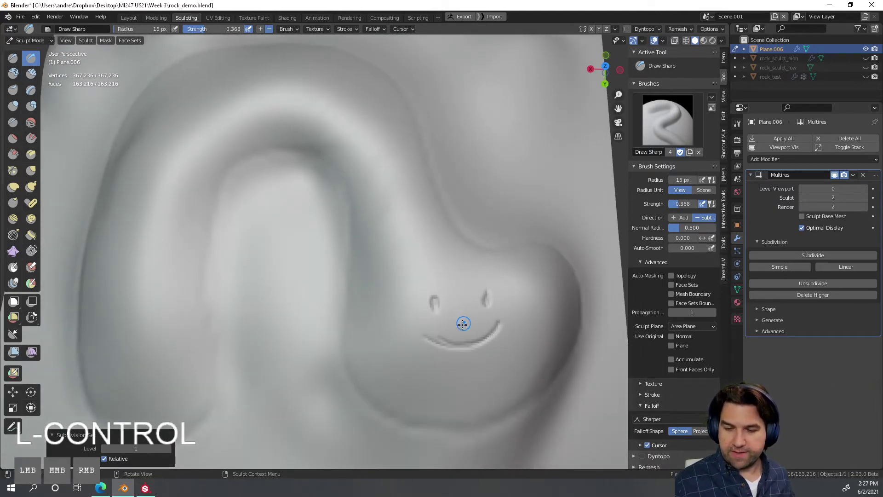
key(ctrl+z)
mouse_move(424, 338)
mouse_down()
mouse_move(461, 353)
mouse_move(425, 339)
mouse_up()
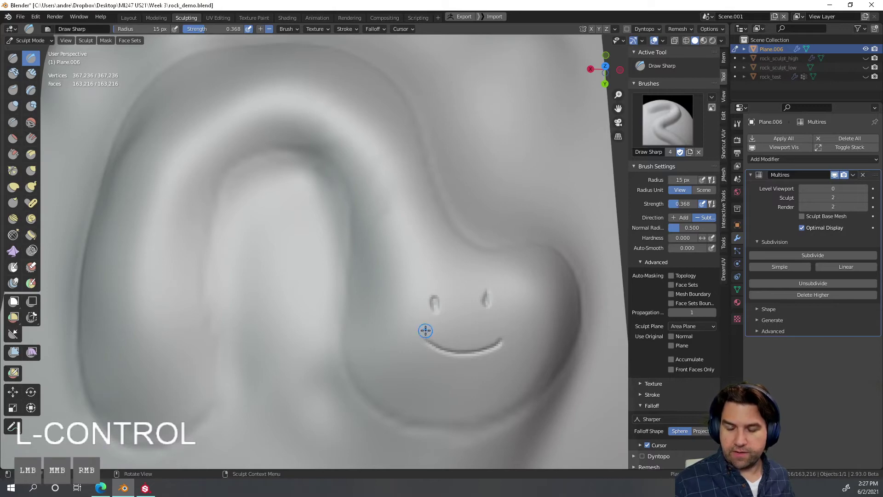
Step: Try pulling the smiling bump with the Grab brush at sculpt level 2 and undo the pull
mouse_move(536, 334)
middle_down()
mouse_move(538, 307)
mouse_move(524, 377)
middle_up()
mouse_move(446, 286)
ctrl+middle_down()
mouse_move(446, 301)
mouse_move(474, 261)
ctrl+middle_up()
key(g)
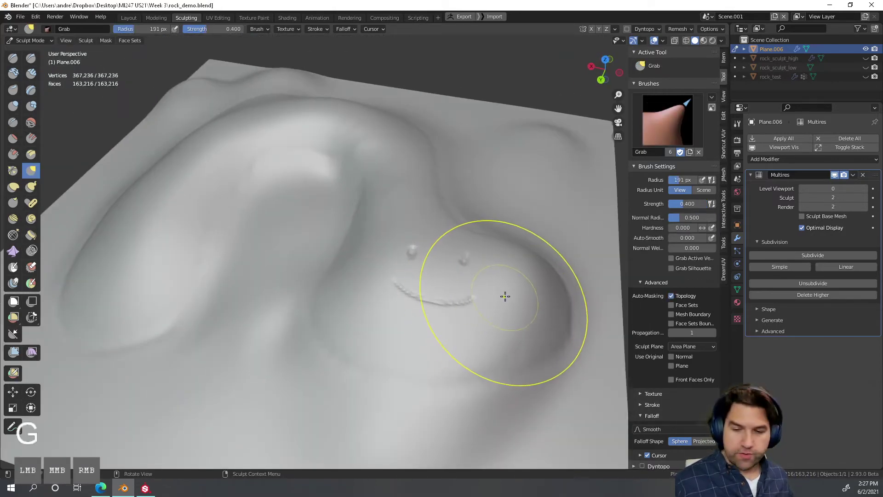
mouse_move(457, 300)
mouse_down()
mouse_move(444, 291)
mouse_move(460, 290)
mouse_up()
key(ctrl+z)
mouse_move(495, 301)
ctrl+middle_down()
mouse_move(495, 376)
mouse_move(515, 412)
ctrl+middle_up()
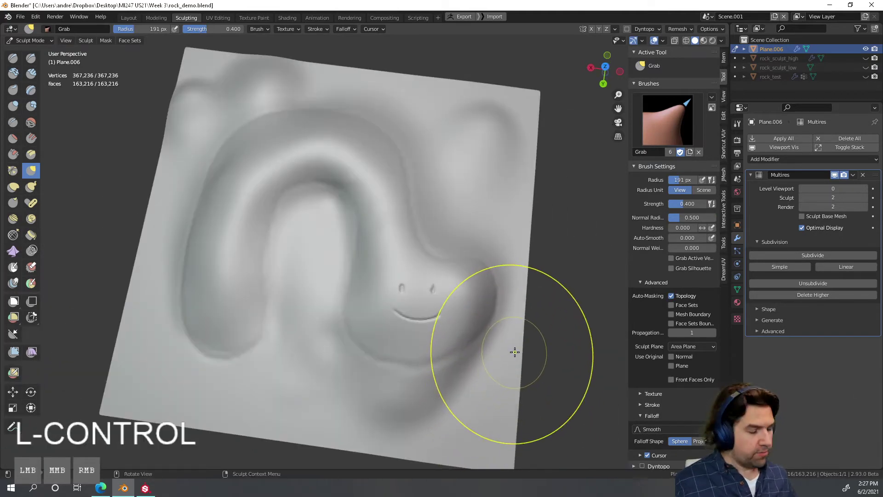
Step: Drop to sculpt level 0, set the Grab brush radius to 229 px, and return to sculpt level 2
key(Page_Down)
key(Page_Down)
mouse_move(482, 345)
middle_down()
mouse_move(443, 287)
mouse_move(401, 270)
middle_up()
key(f)
click(467, 304)
mouse_move(377, 241)
middle_down()
mouse_move(331, 324)
mouse_move(345, 267)
mouse_move(437, 288)
middle_up()
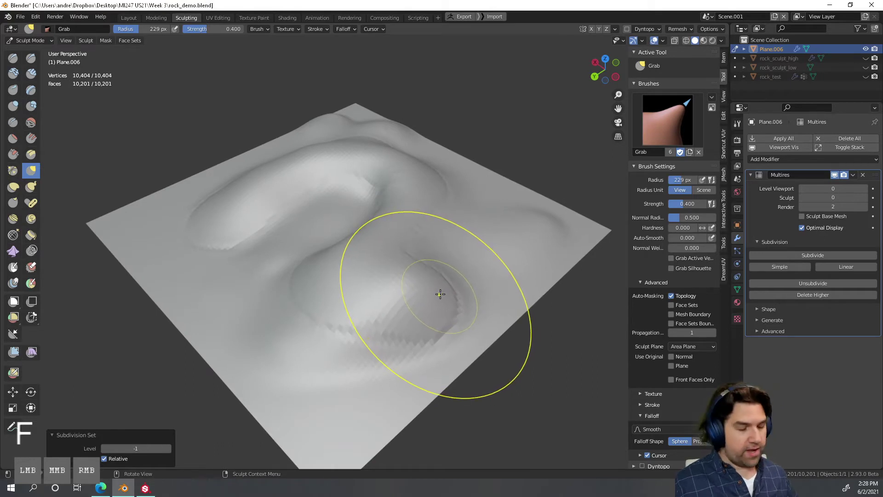
key(Page_Up)
middle_drag(429, 301, 385, 322)
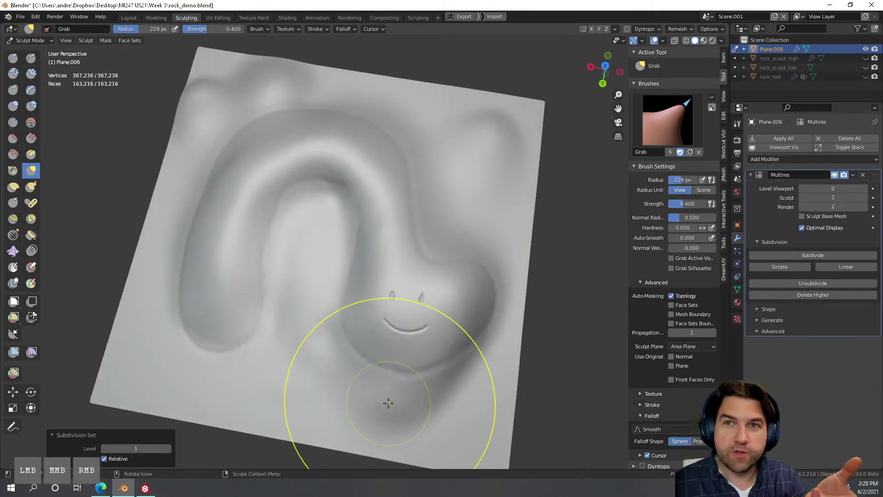
Step: Reveal the Multires Shape options and step the sculpt level down and back up to 2 to compare the face detail
click(773, 310)
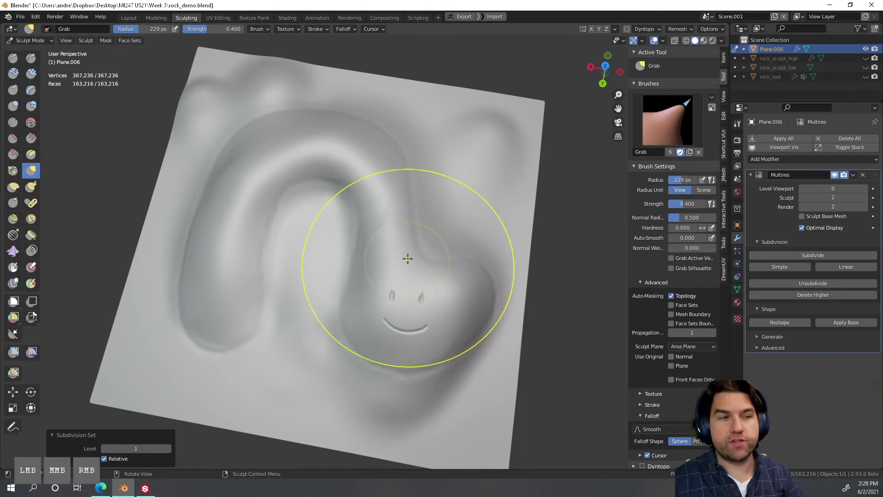
mouse_move(408, 258)
middle_down()
mouse_move(424, 245)
mouse_move(410, 266)
mouse_move(420, 216)
middle_up()
key(Page_Down)
key(Page_Down)
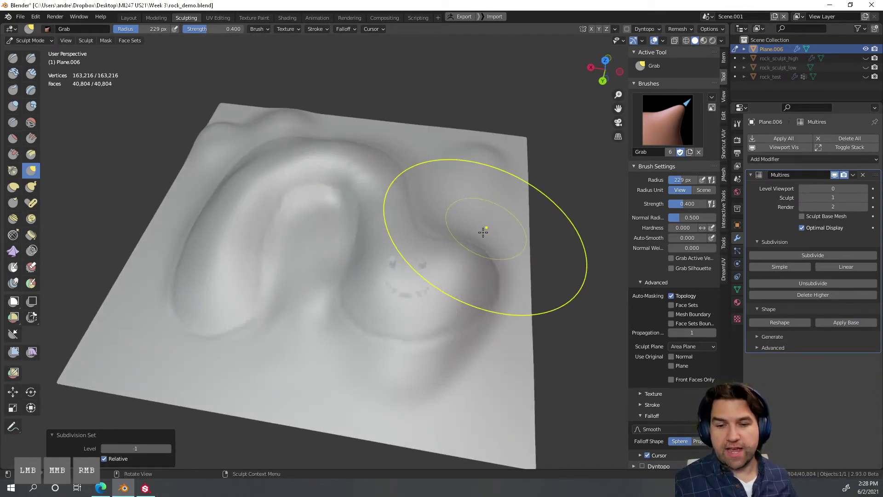
key(Page_Up)
key(Page_Up)
mouse_move(471, 236)
middle_down()
mouse_move(469, 351)
mouse_move(481, 358)
mouse_move(496, 331)
mouse_move(511, 248)
mouse_move(507, 262)
mouse_move(449, 294)
mouse_move(218, 394)
middle_up()
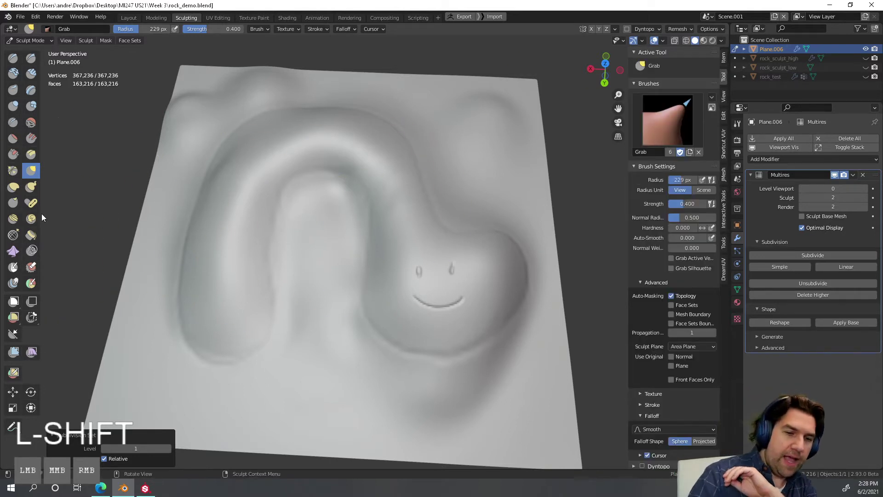
Step: Expand the brush list to show the tool names, look through the available sculpting brushes, and collapse it again
mouse_move(43, 213)
mouse_down()
mouse_move(24, 221)
mouse_move(17, 242)
mouse_move(29, 212)
mouse_move(42, 212)
mouse_up()
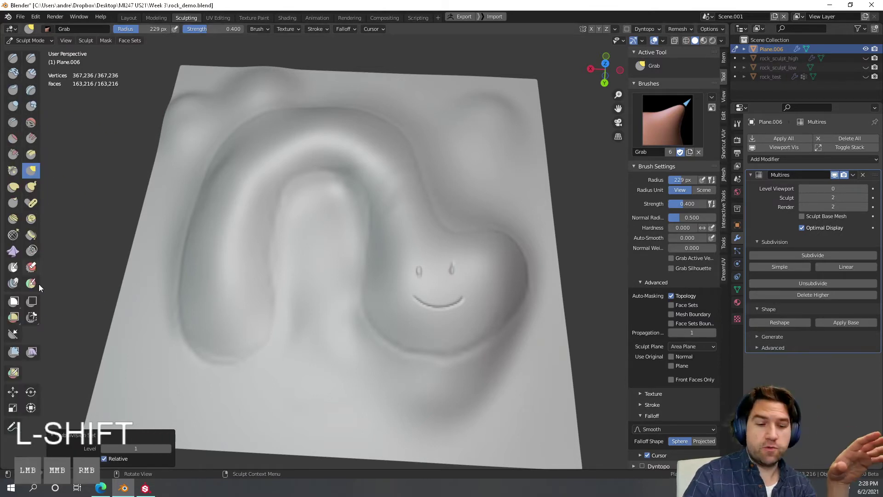
drag(43, 184, 72, 188)
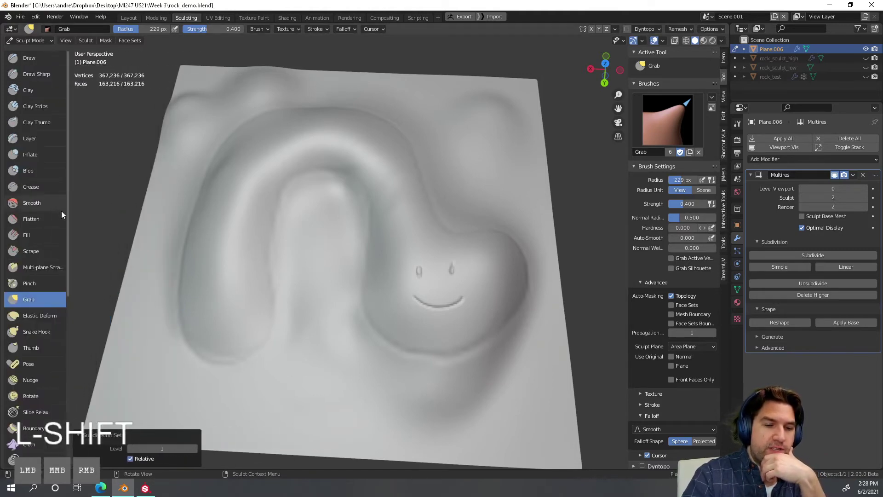
middle_drag(64, 301, 67, 158)
scroll(50, 197, up, 6)
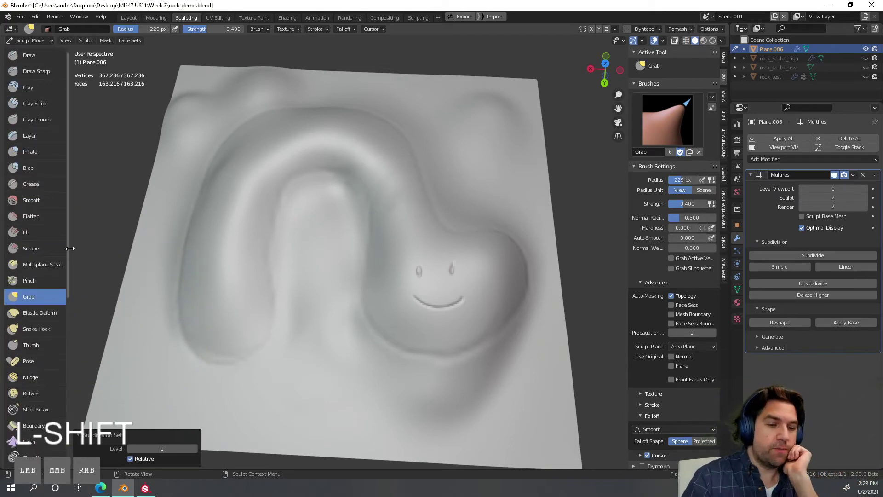
drag(67, 248, 41, 248)
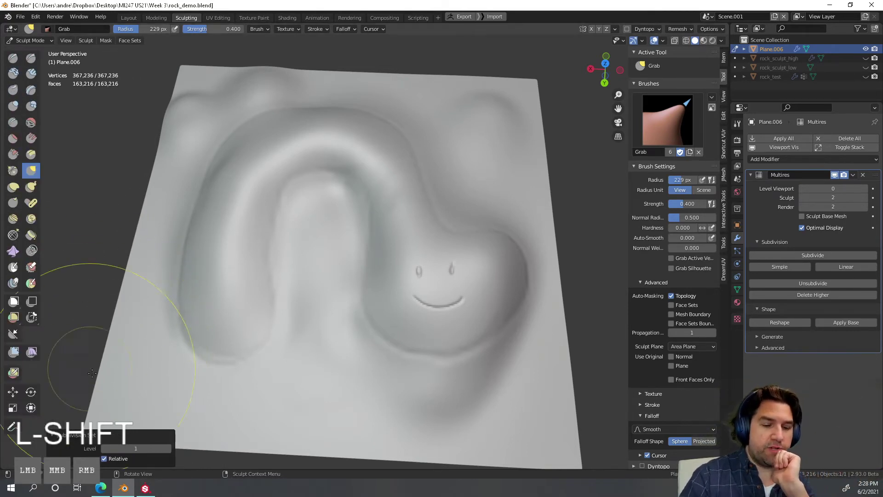
Step: Review the sculpt from several angles and reduce the Grab brush radius
mouse_move(434, 276)
middle_down()
mouse_move(401, 280)
mouse_move(410, 383)
mouse_move(419, 278)
mouse_move(411, 327)
mouse_move(441, 292)
mouse_move(498, 260)
mouse_move(501, 289)
mouse_move(506, 257)
mouse_move(483, 282)
middle_up()
scroll(410, 330, up, 2)
mouse_move(410, 330)
ctrl+middle_down()
mouse_move(453, 289)
mouse_move(279, 317)
ctrl+middle_up()
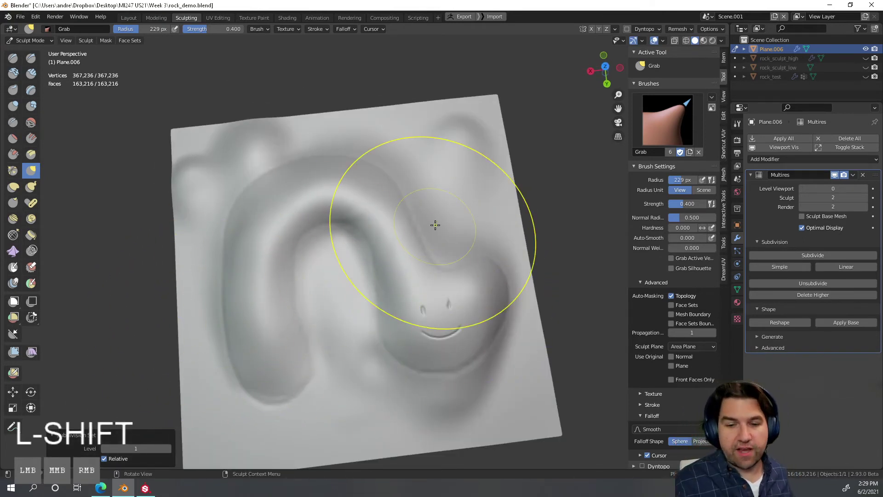
middle_drag(384, 299, 363, 299)
key(f)
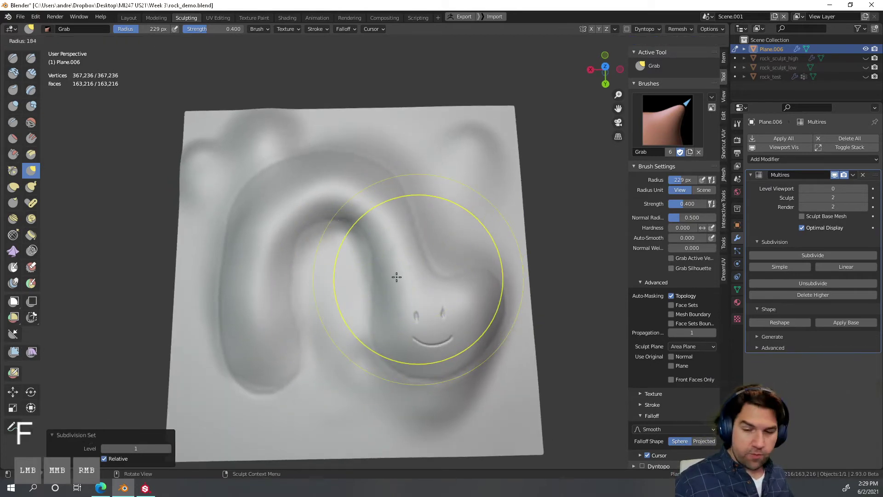
click(364, 276)
Step: Try hiding a rectangular area inside the arch with Box Hide and undo it
click(13, 301)
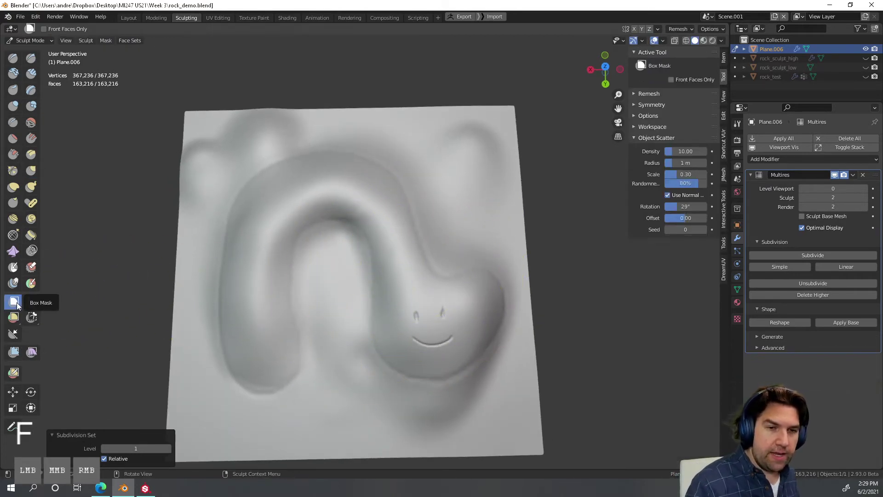
click(30, 305)
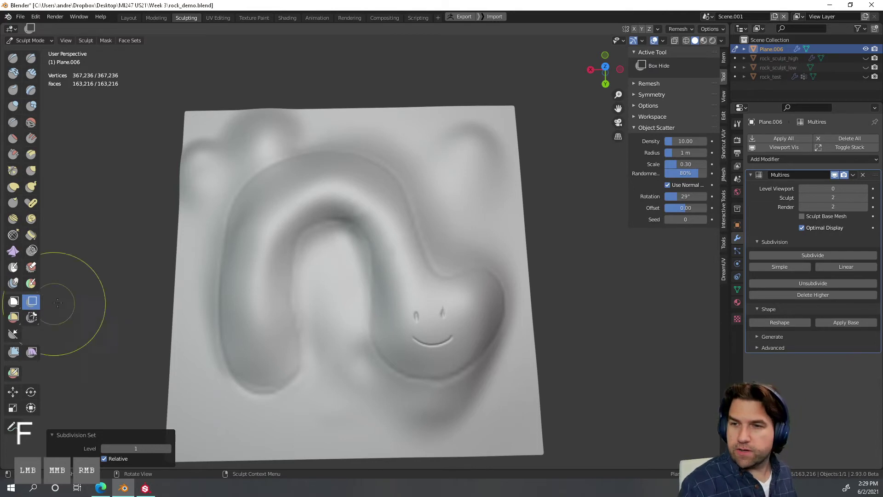
mouse_move(323, 297)
mouse_down()
mouse_move(368, 276)
mouse_move(354, 332)
mouse_up()
key(ctrl+z)
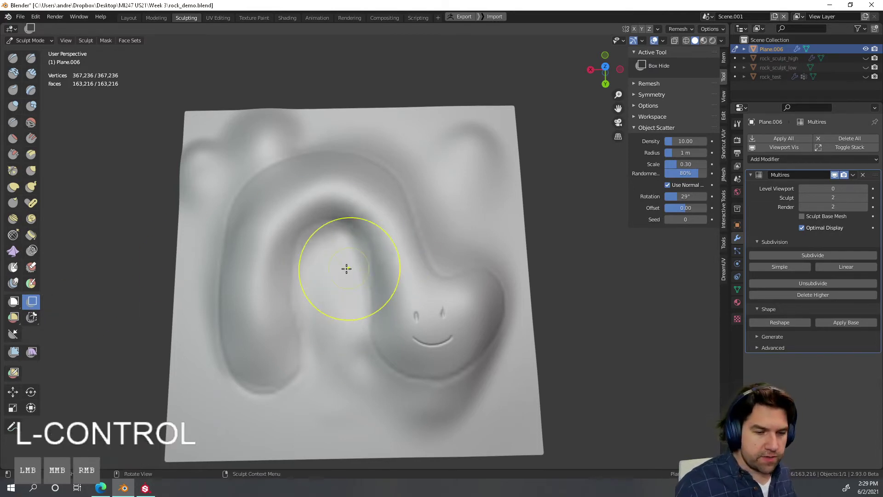
Step: Paint an inverted-U mask on the flat area inside the arch with the Mask brush
click(13, 267)
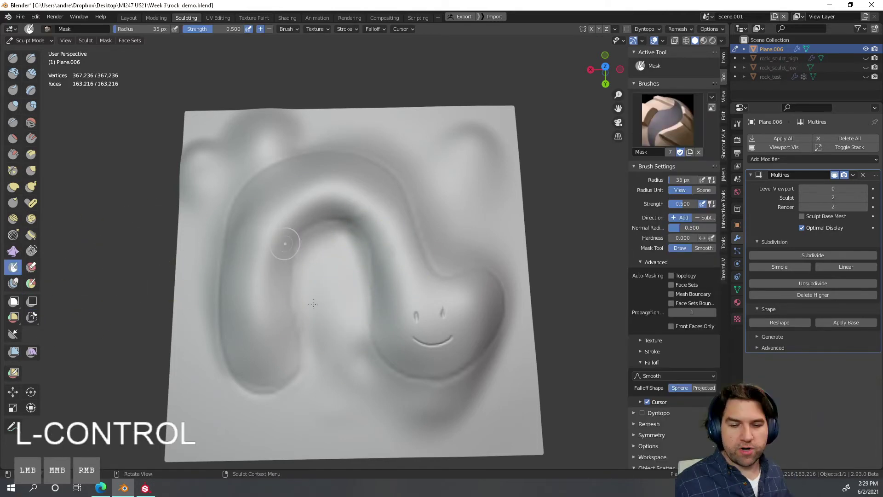
mouse_move(314, 303)
mouse_down()
mouse_move(309, 252)
mouse_move(351, 296)
mouse_move(349, 254)
mouse_up()
mouse_move(314, 293)
mouse_down()
mouse_move(341, 233)
mouse_move(310, 282)
mouse_move(354, 257)
mouse_move(335, 231)
mouse_up()
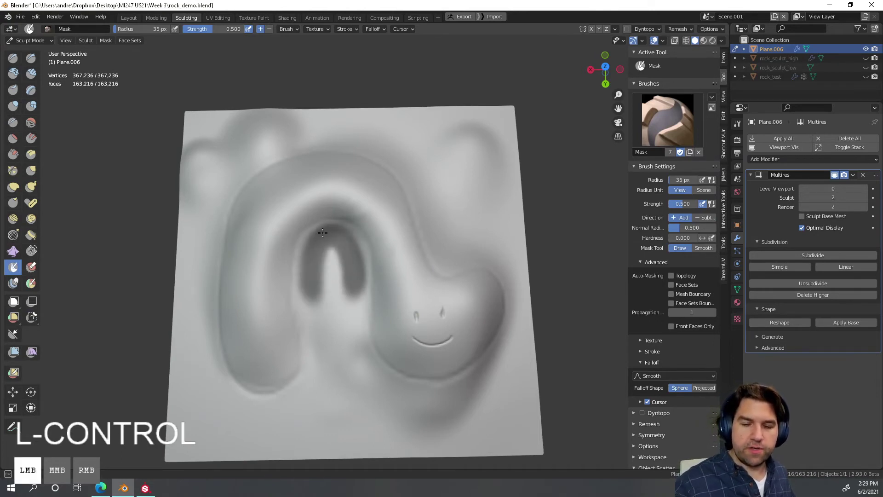
Step: Switch to the Draw brush and set its radius to 109 px
click(13, 58)
mouse_move(177, 217)
ctrl+middle_down()
mouse_move(321, 353)
mouse_move(331, 302)
ctrl+middle_up()
key(f)
click(354, 273)
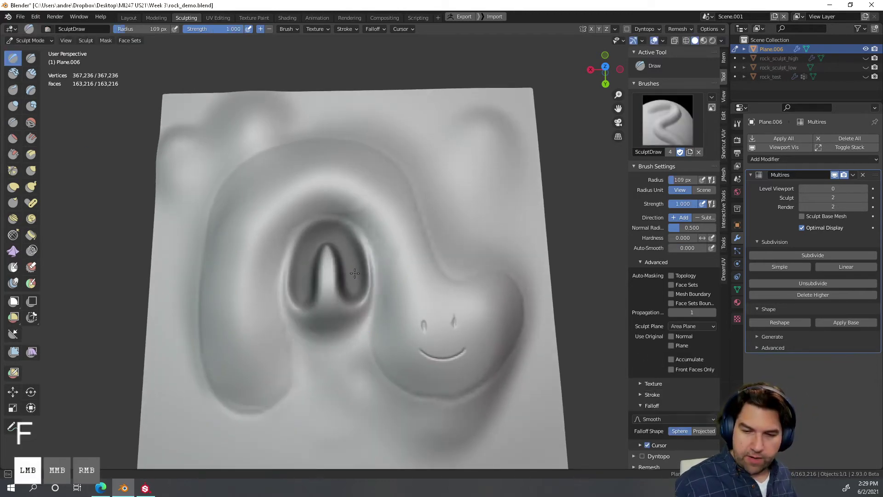
Step: Try building up the surface over and around the masked inverted U and undo the stroke
drag(354, 273, 389, 244)
mouse_move(389, 244)
middle_down()
mouse_move(385, 183)
mouse_move(386, 245)
middle_up()
key(ctrl+z)
Step: Invert the mask, then sculpt and smooth the exposed inverted-U area inside the arch with the Draw brush
click(106, 40)
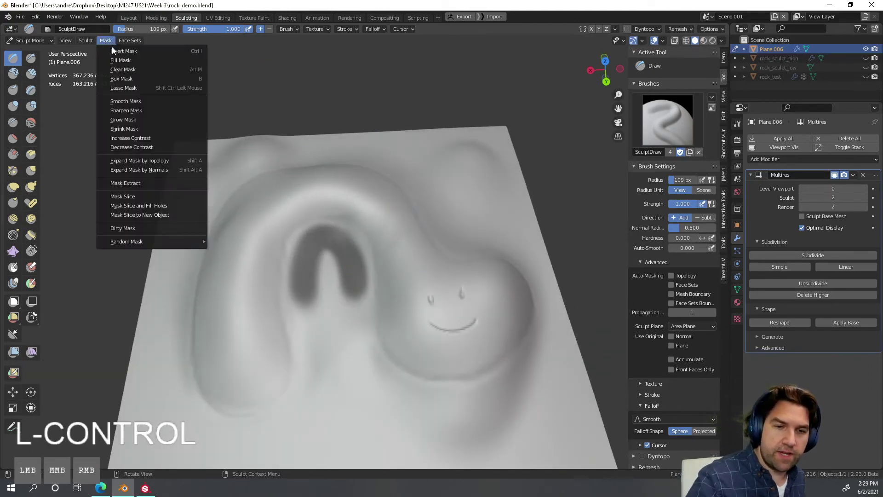
click(139, 51)
mouse_move(317, 271)
mouse_down()
mouse_move(346, 261)
mouse_move(341, 283)
mouse_move(361, 273)
mouse_up()
key(ctrl+z)
middle_drag(405, 260, 368, 304)
mouse_move(324, 245)
shift+mouse_down()
mouse_move(341, 242)
mouse_move(346, 275)
shift+mouse_up()
middle_drag(345, 275, 341, 221)
shift+drag(318, 252, 336, 247)
middle_drag(362, 239, 401, 293)
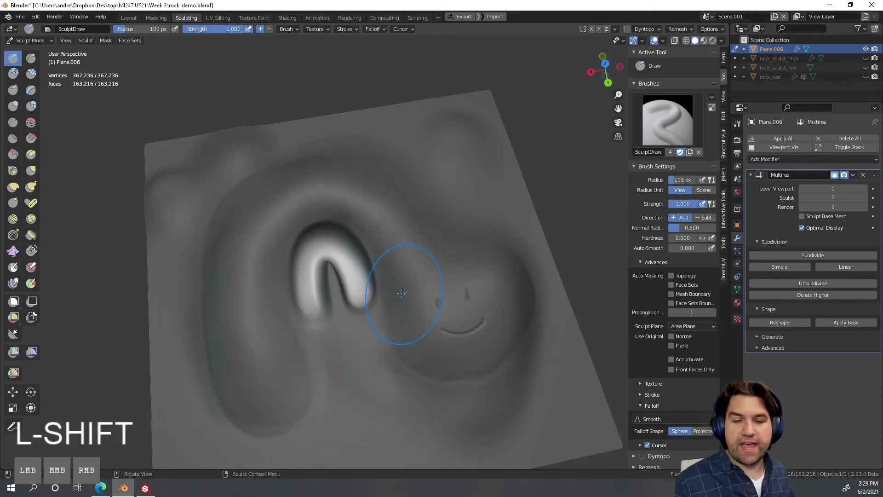
Step: Clear the mask from the entire plane
click(106, 41)
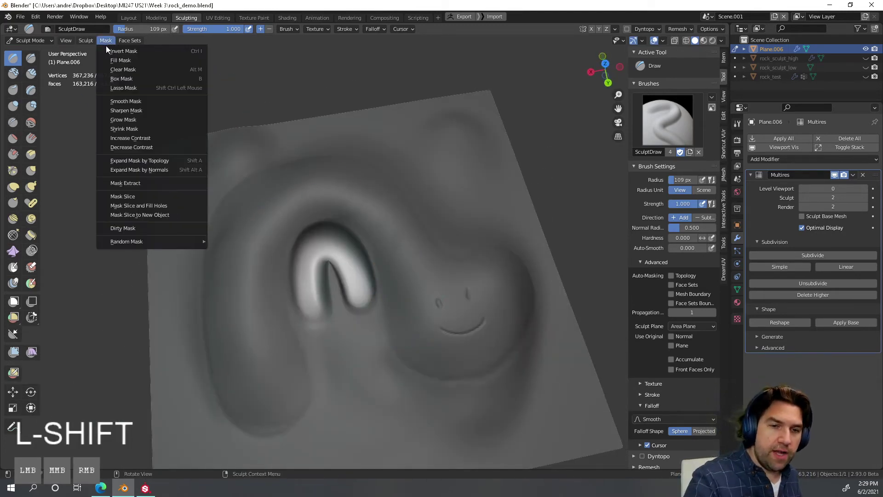
click(193, 69)
middle_drag(336, 215, 374, 292)
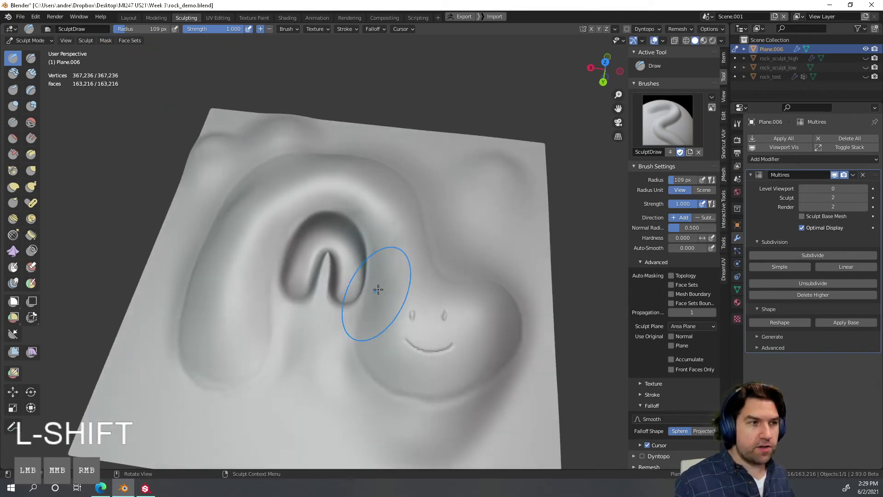
Step: Switch between the Draw and Mask brushes, try clearing the mask again and look over the mask commands
key(m)
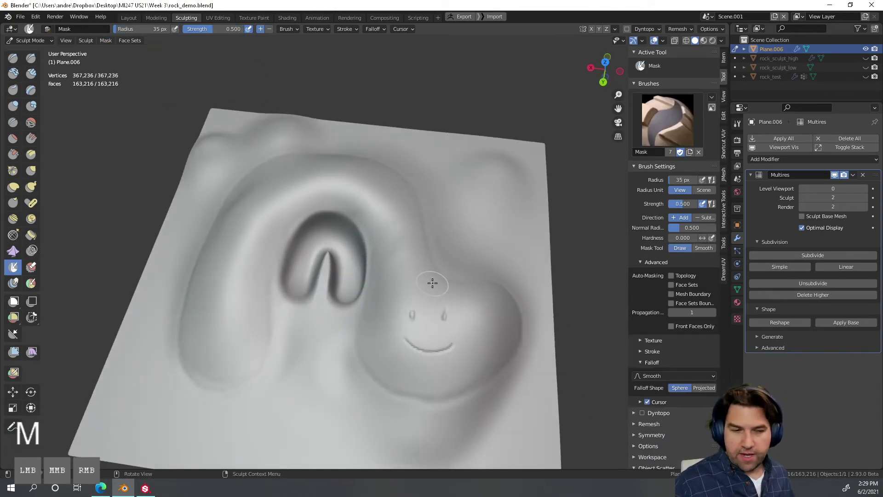
key(m)
key(m)
key(m)
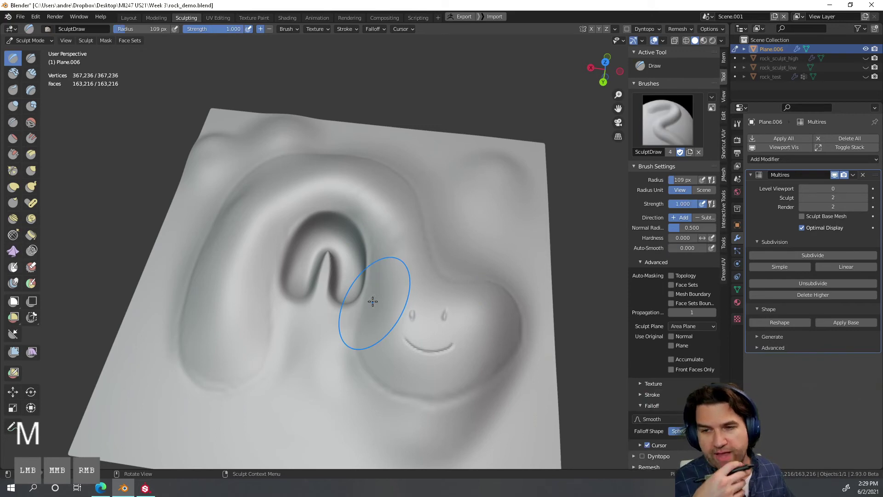
key(m)
key(shift)
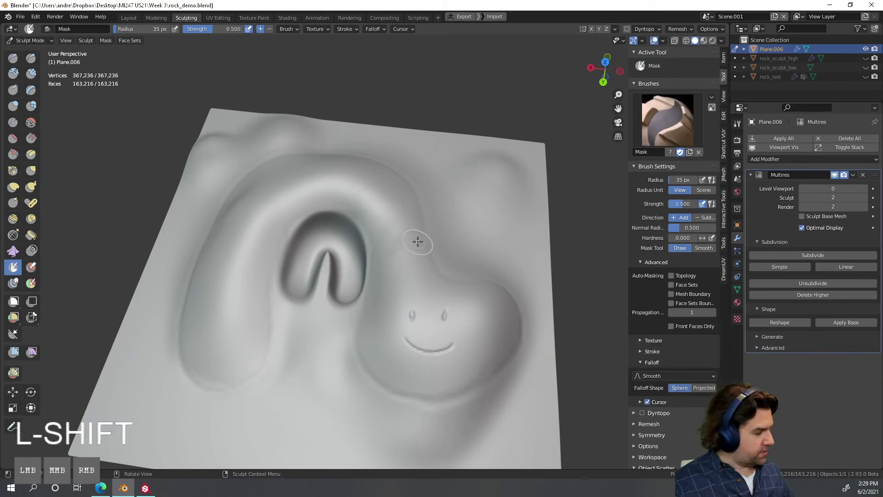
key(ctrl)
key(space+m)
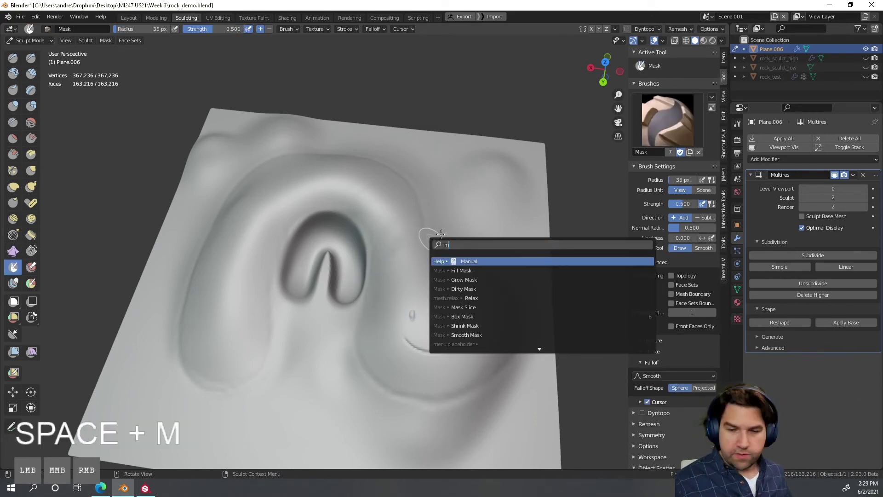
key(alt+m)
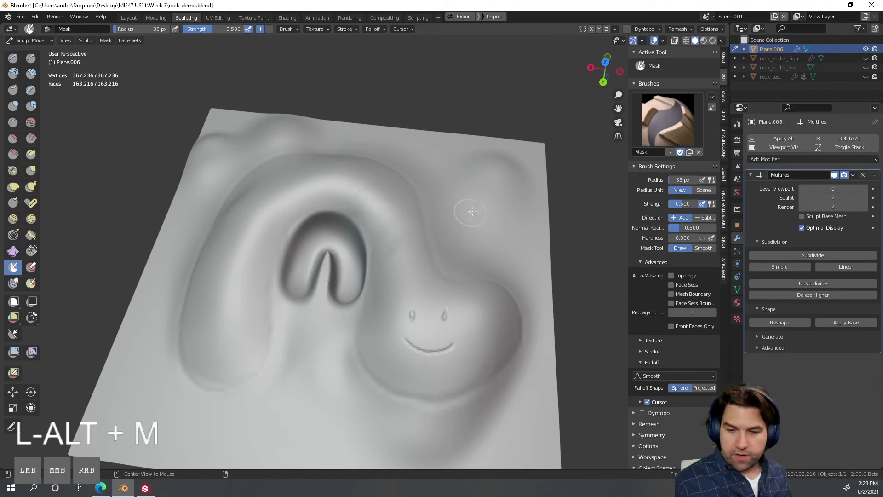
click(106, 40)
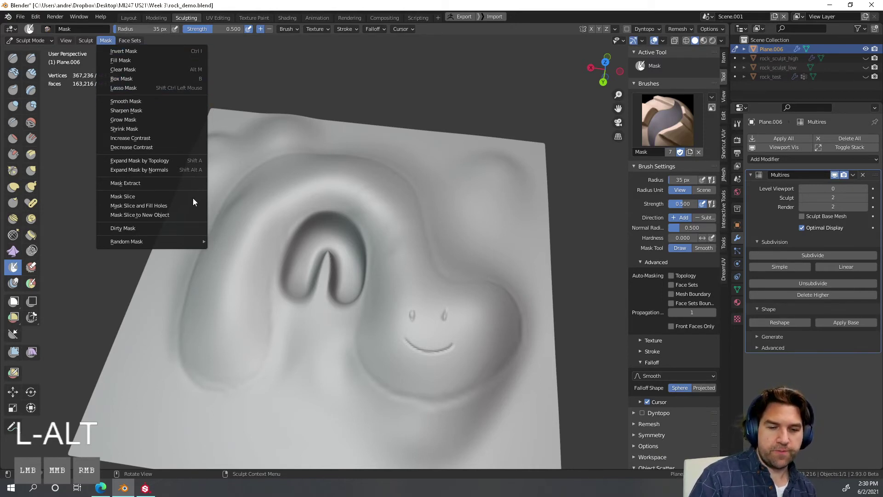
click(188, 226)
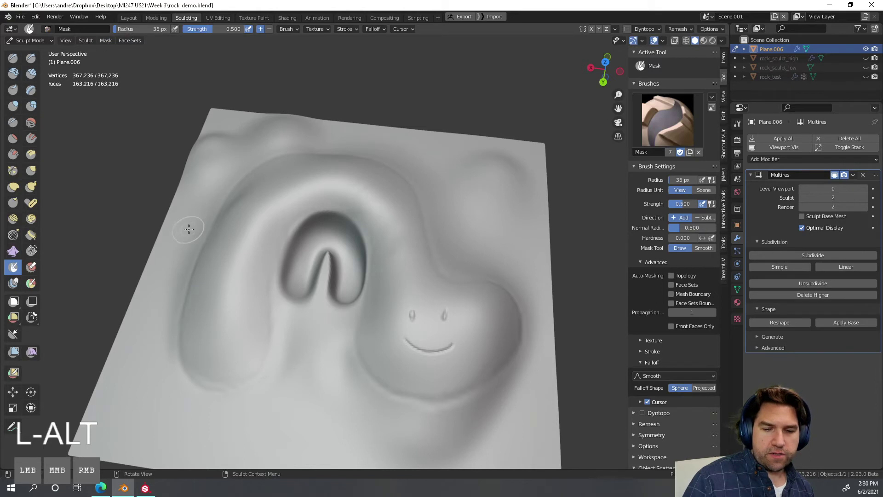
Step: Turn the Statistics overlay off and back on in the viewport overlay settings
mouse_move(420, 193)
middle_down()
mouse_move(456, 250)
mouse_move(436, 228)
mouse_move(424, 325)
mouse_move(453, 261)
mouse_move(429, 270)
mouse_move(436, 280)
middle_up()
click(642, 41)
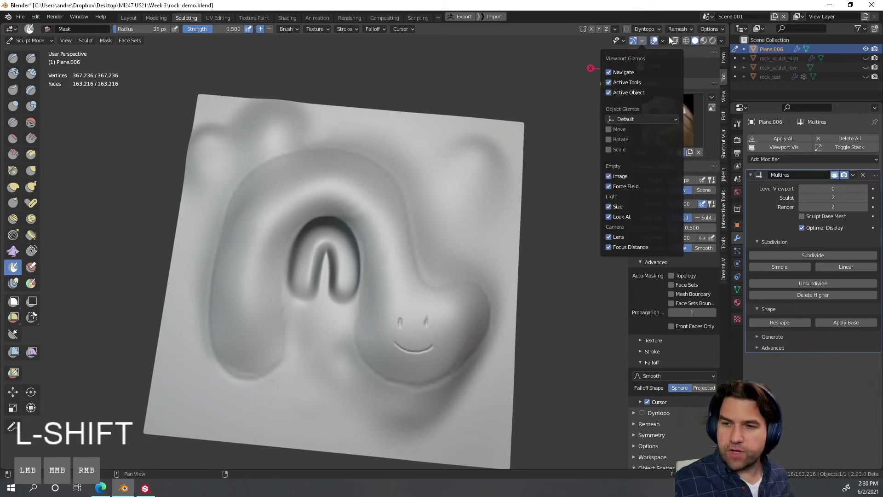
click(663, 43)
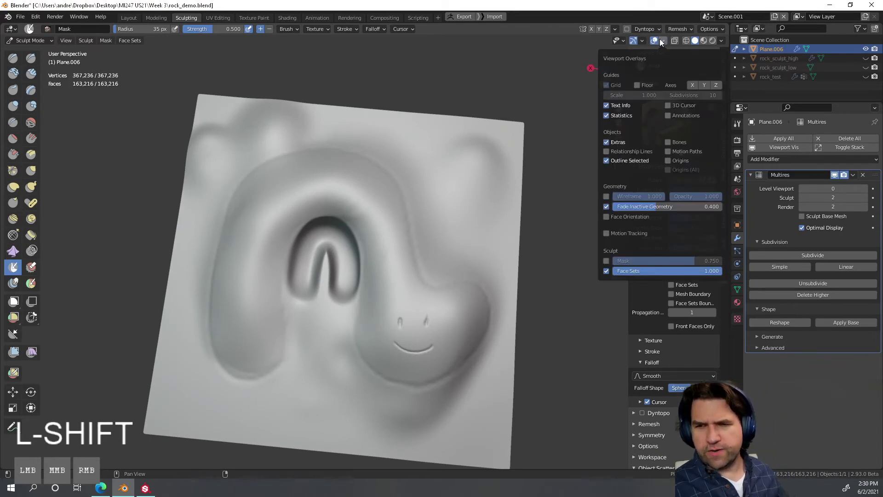
click(606, 116)
click(606, 116)
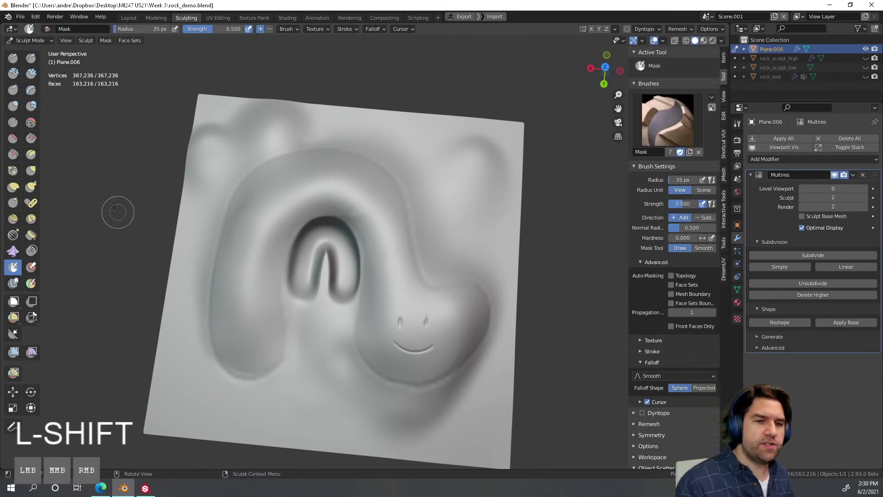
Step: Subdivide the Multires modifier two more times, raising the sculpt level to 4
middle_drag(75, 127, 141, 161)
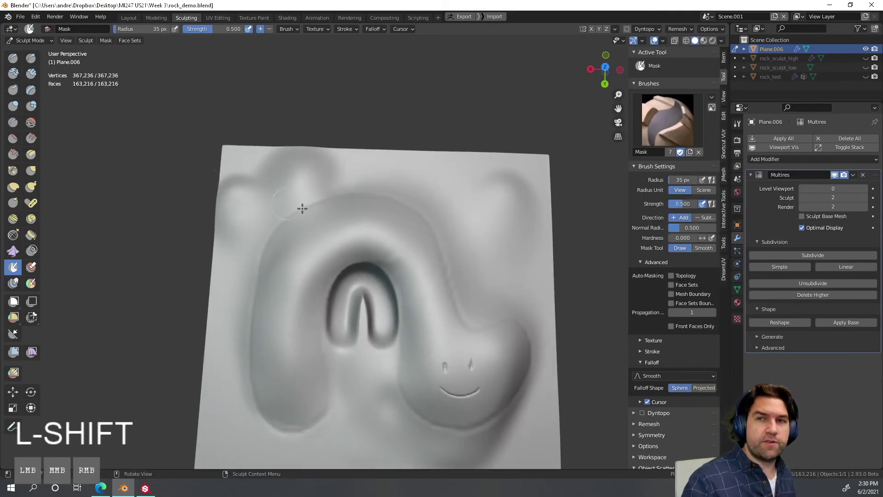
mouse_move(300, 207)
middle_down()
mouse_move(404, 230)
mouse_move(387, 214)
mouse_move(414, 240)
middle_up()
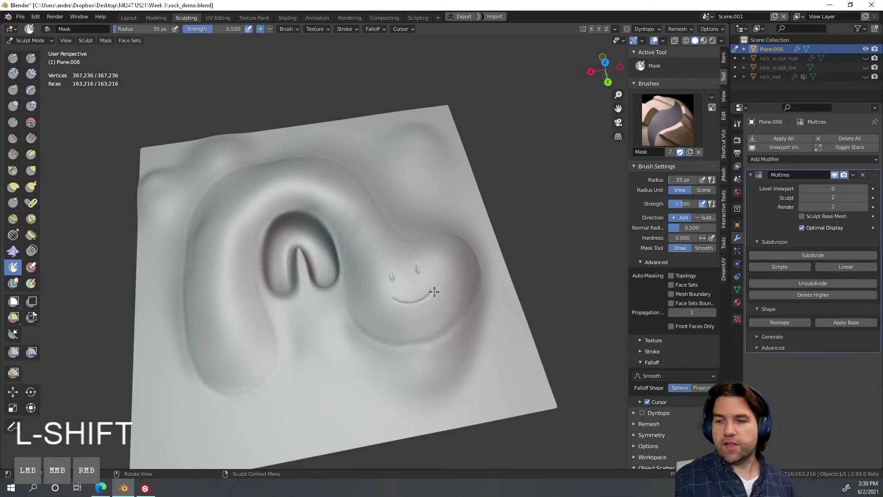
click(827, 255)
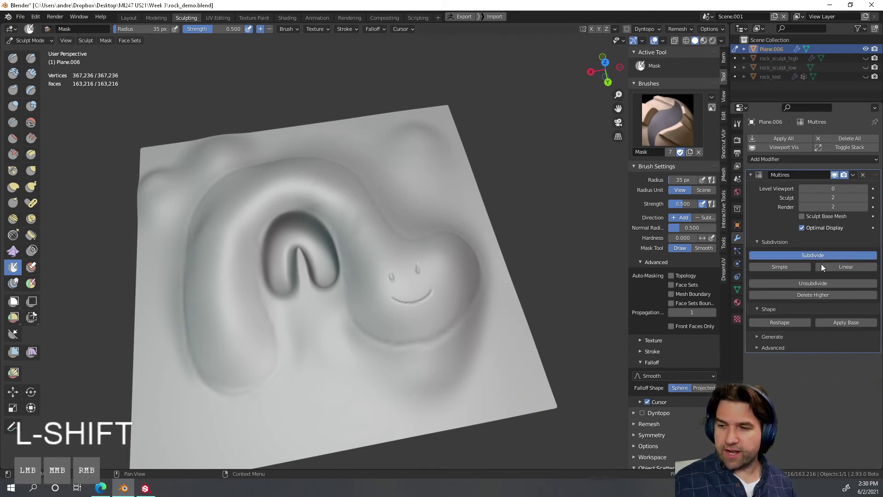
click(823, 255)
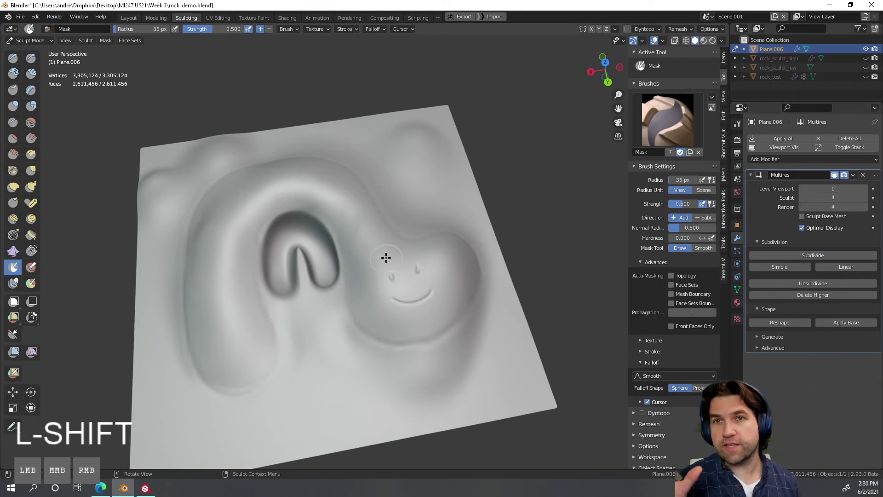
Step: Carve thin loops and angular lines into the flat areas around the arch and face with the Draw Sharp brush
middle_drag(449, 247, 442, 310)
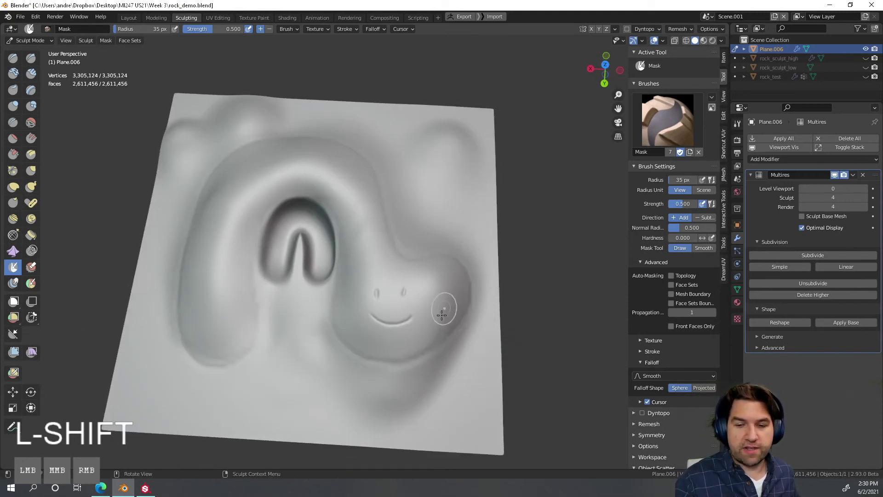
mouse_move(431, 386)
shift+mouse_down()
mouse_move(445, 368)
mouse_move(248, 289)
shift+mouse_up()
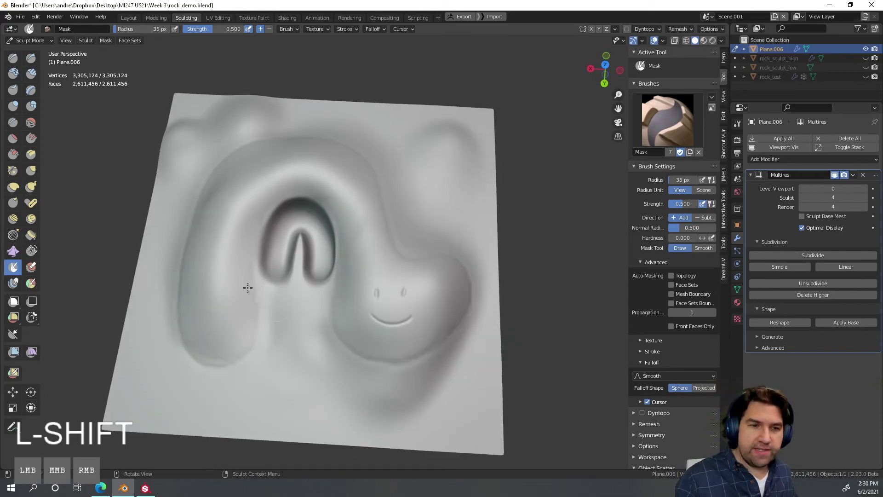
click(31, 59)
shift+drag(295, 363, 285, 345)
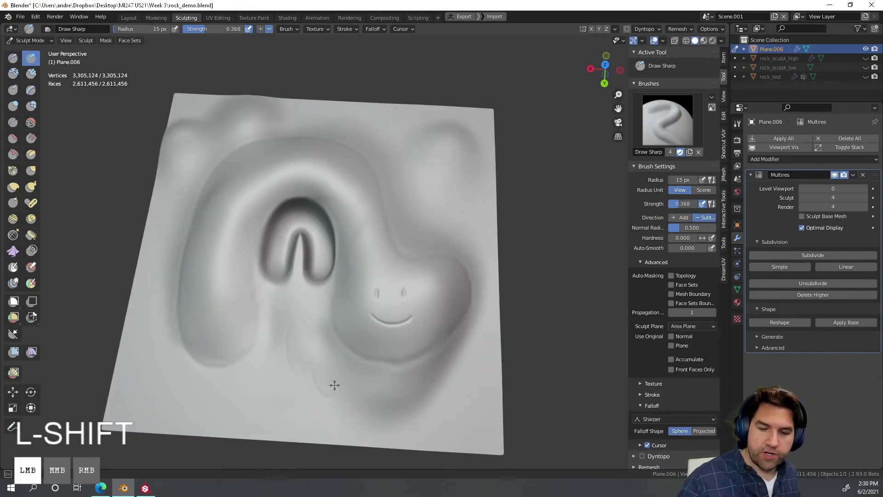
mouse_move(335, 385)
mouse_down()
mouse_move(350, 396)
mouse_move(401, 362)
mouse_move(469, 432)
mouse_move(467, 279)
mouse_up()
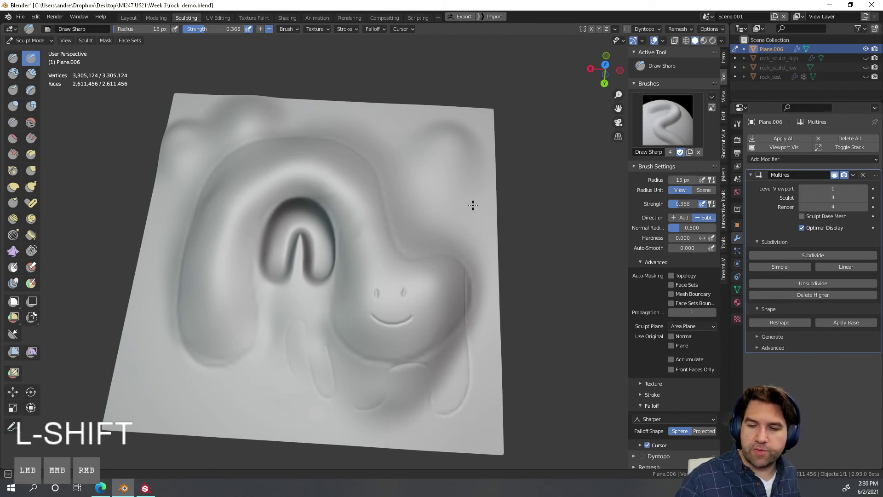
mouse_move(473, 225)
mouse_down()
mouse_move(465, 205)
mouse_move(369, 120)
mouse_up()
drag(427, 217, 440, 233)
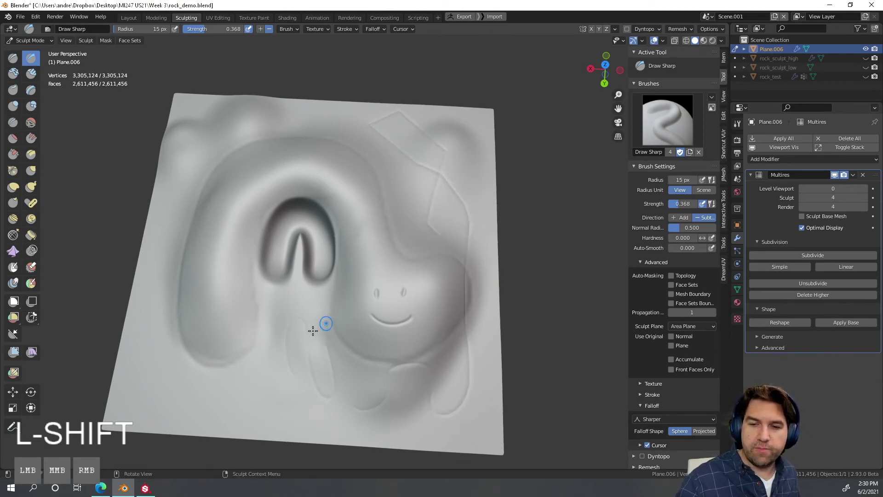
mouse_move(272, 381)
mouse_down()
mouse_move(173, 394)
mouse_move(262, 401)
mouse_up()
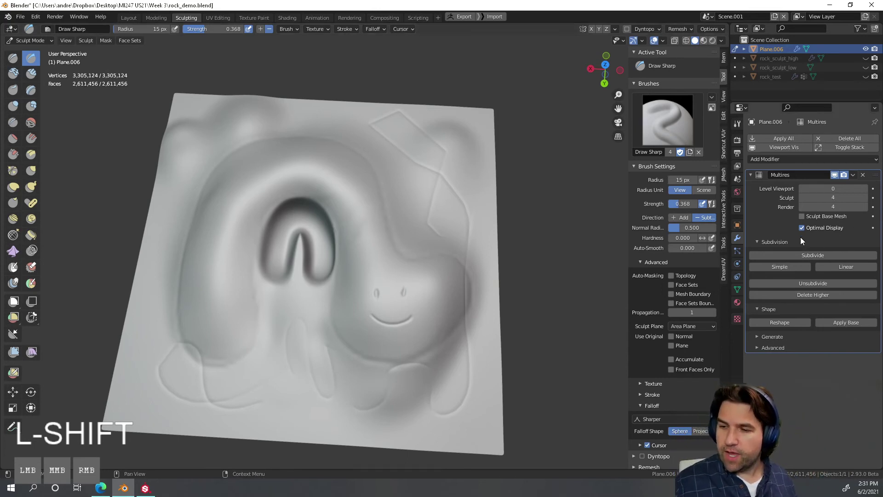
Step: Lower the Multires sculpt level to 2 and carve more Draw Sharp lines over the arch, the neck and the plane's lower-right corner
click(801, 197)
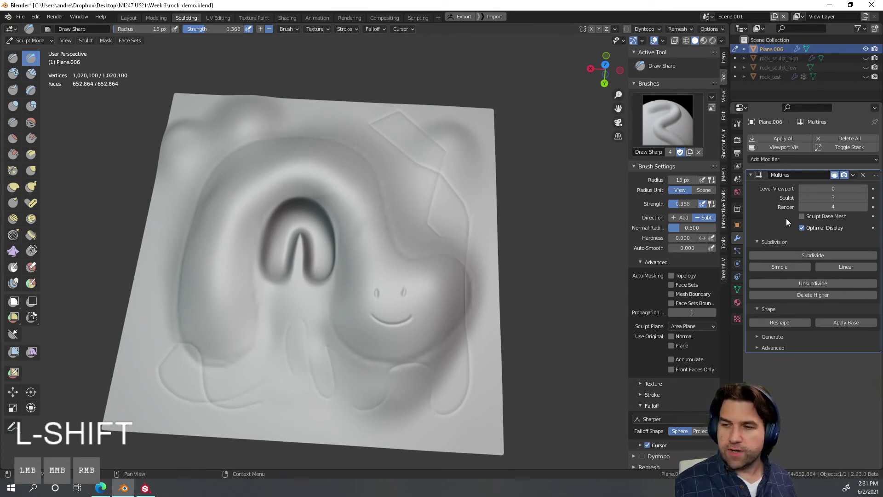
mouse_move(233, 174)
shift+mouse_down()
mouse_move(227, 235)
mouse_move(242, 326)
mouse_move(291, 340)
shift+mouse_up()
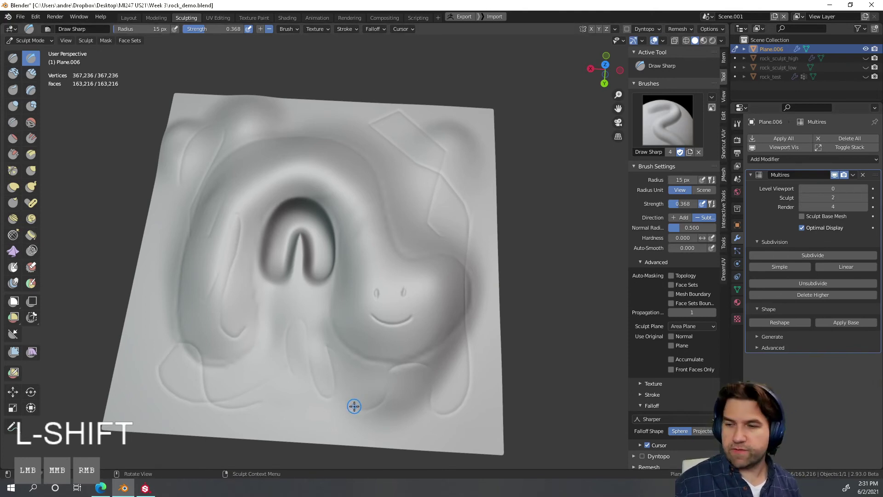
mouse_move(203, 300)
mouse_down()
mouse_move(206, 313)
mouse_move(213, 258)
mouse_up()
mouse_move(285, 167)
mouse_down()
mouse_move(288, 199)
mouse_move(301, 196)
mouse_up()
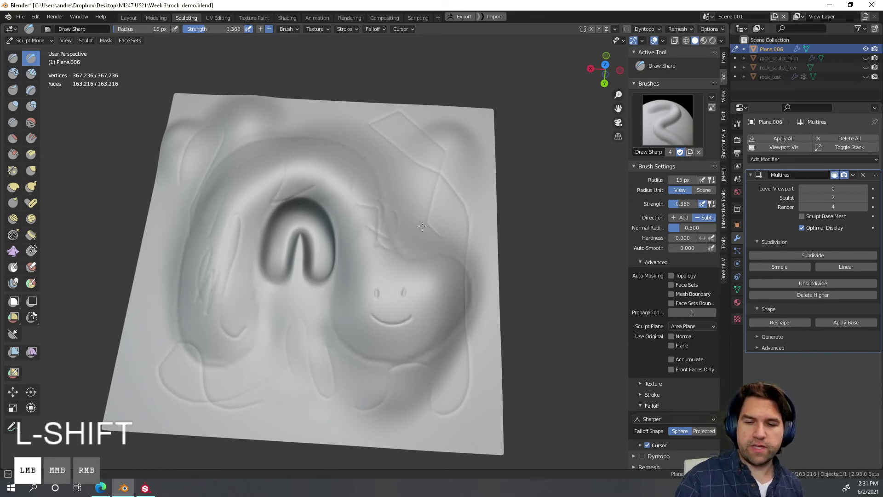
drag(414, 204, 430, 224)
drag(432, 386, 427, 383)
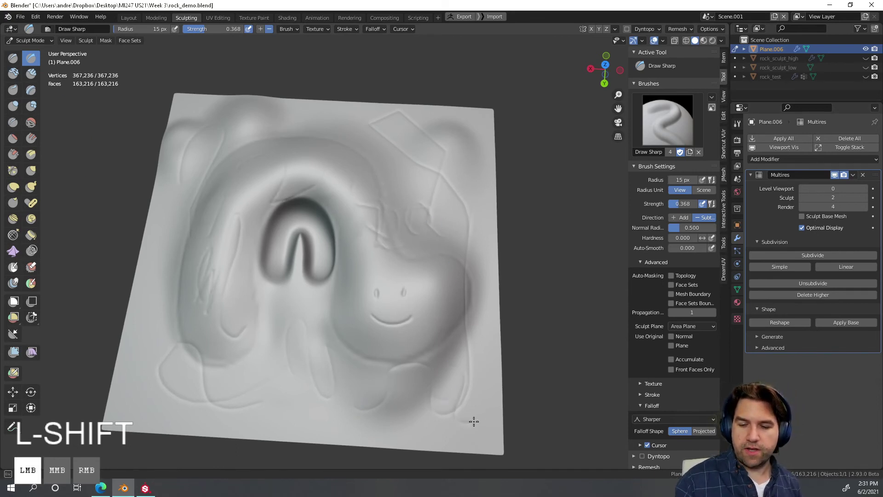
mouse_move(473, 422)
mouse_down()
mouse_move(449, 394)
mouse_move(389, 396)
mouse_up()
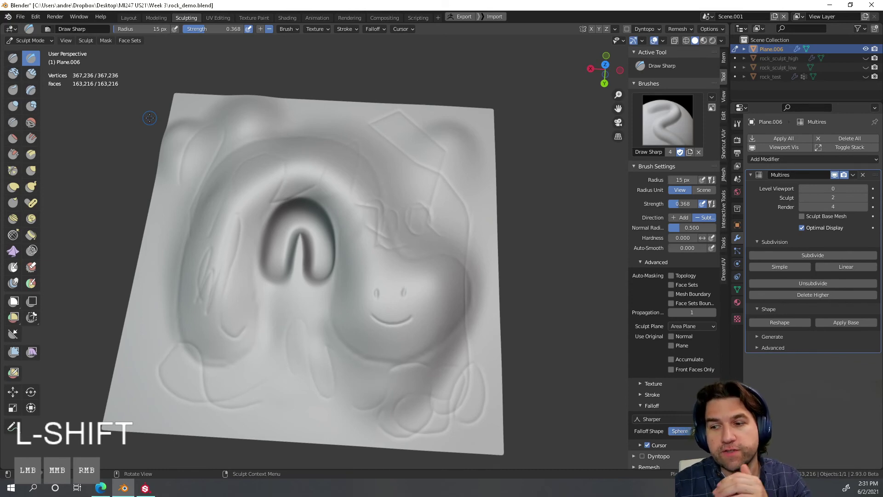
Step: Examine the mesh resolution along the recessed inverted U and the smiling face up close and from a distance
mouse_move(466, 244)
ctrl+middle_down()
mouse_move(429, 341)
mouse_move(457, 209)
mouse_move(476, 185)
ctrl+middle_up()
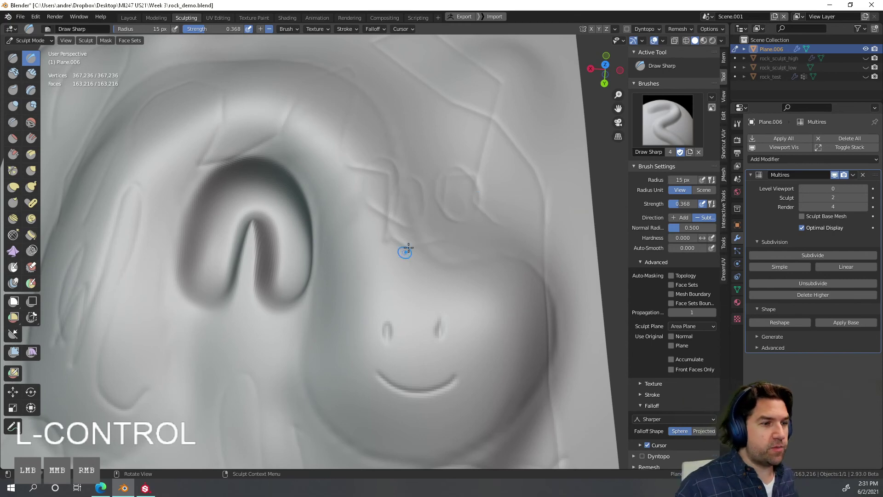
mouse_move(427, 207)
ctrl+middle_down()
mouse_move(416, 357)
mouse_move(468, 174)
mouse_move(292, 293)
ctrl+middle_up()
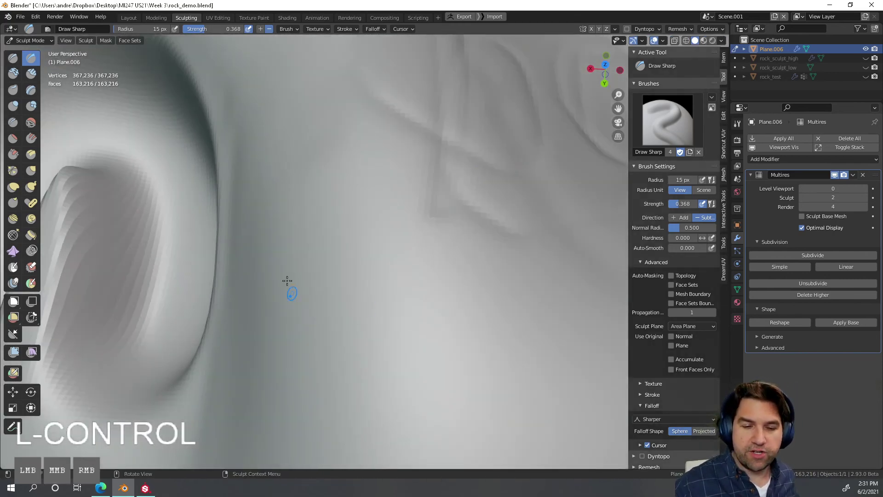
mouse_move(123, 264)
mouse_down()
mouse_move(109, 229)
mouse_move(152, 216)
mouse_up()
mouse_move(333, 227)
ctrl+middle_down()
mouse_move(315, 384)
mouse_move(281, 439)
ctrl+middle_up()
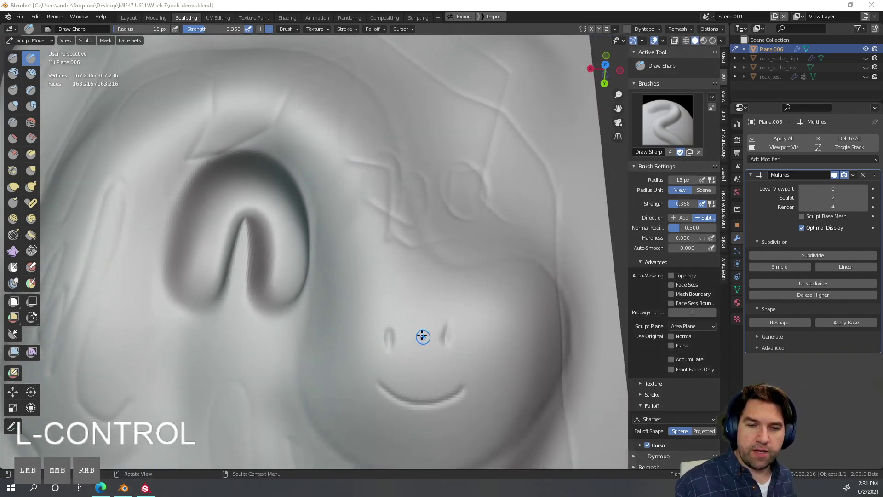
right_click(422, 335)
mouse_move(446, 269)
middle_down()
mouse_move(404, 221)
mouse_move(449, 262)
mouse_move(482, 243)
mouse_move(446, 244)
mouse_move(490, 186)
middle_up()
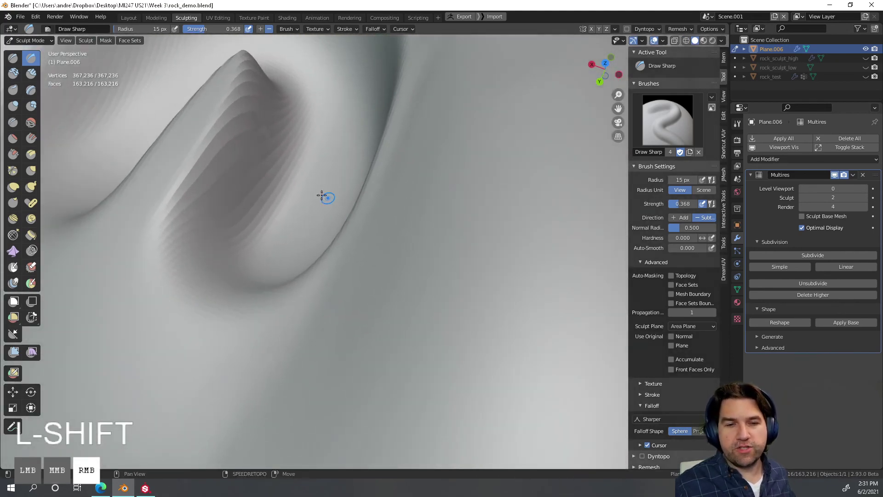
shift+middle_drag(325, 195, 223, 219)
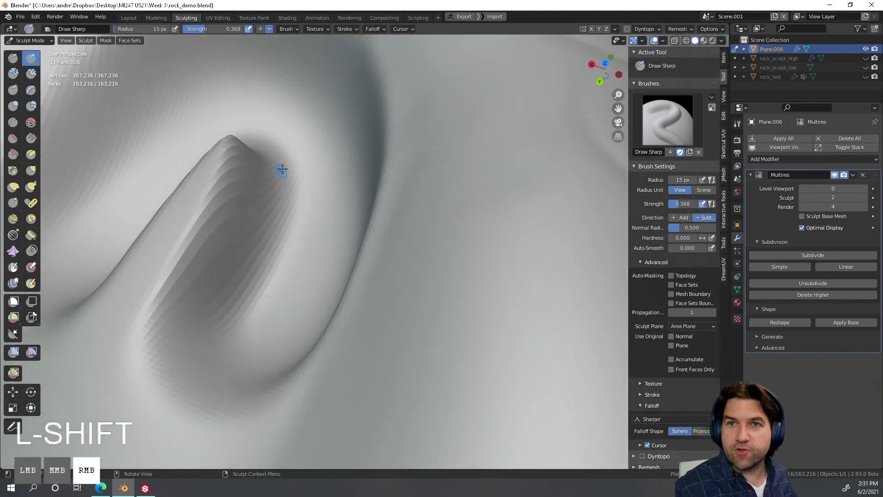
mouse_move(405, 126)
ctrl+middle_down()
mouse_move(360, 351)
mouse_move(442, 346)
ctrl+middle_up()
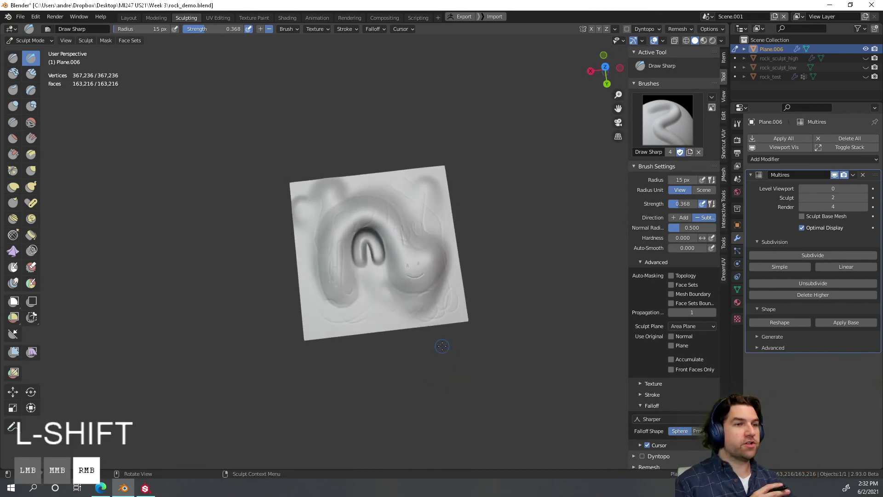
mouse_move(453, 262)
middle_down()
mouse_move(417, 278)
mouse_move(443, 199)
middle_up()
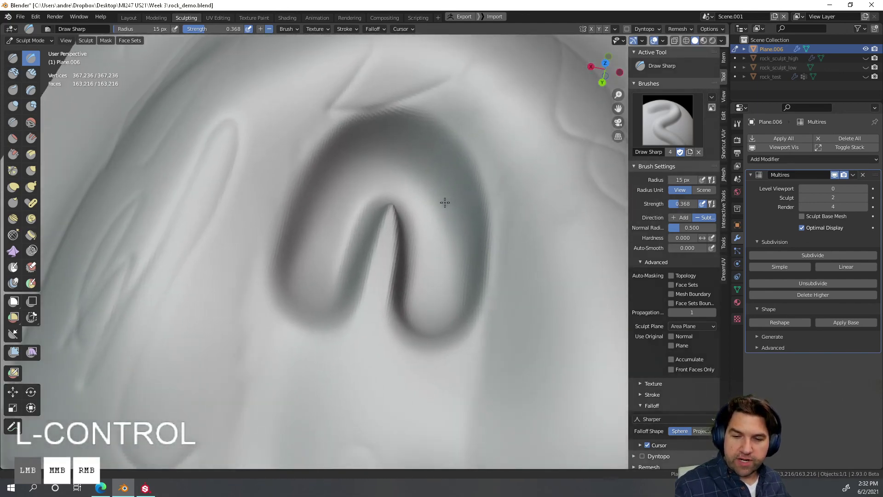
mouse_move(490, 296)
shift+middle_down()
mouse_move(330, 195)
mouse_move(374, 309)
shift+middle_up()
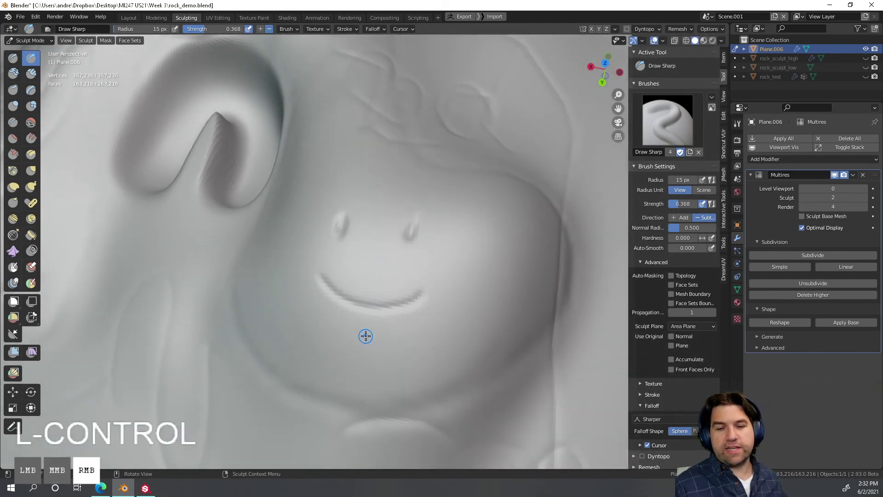